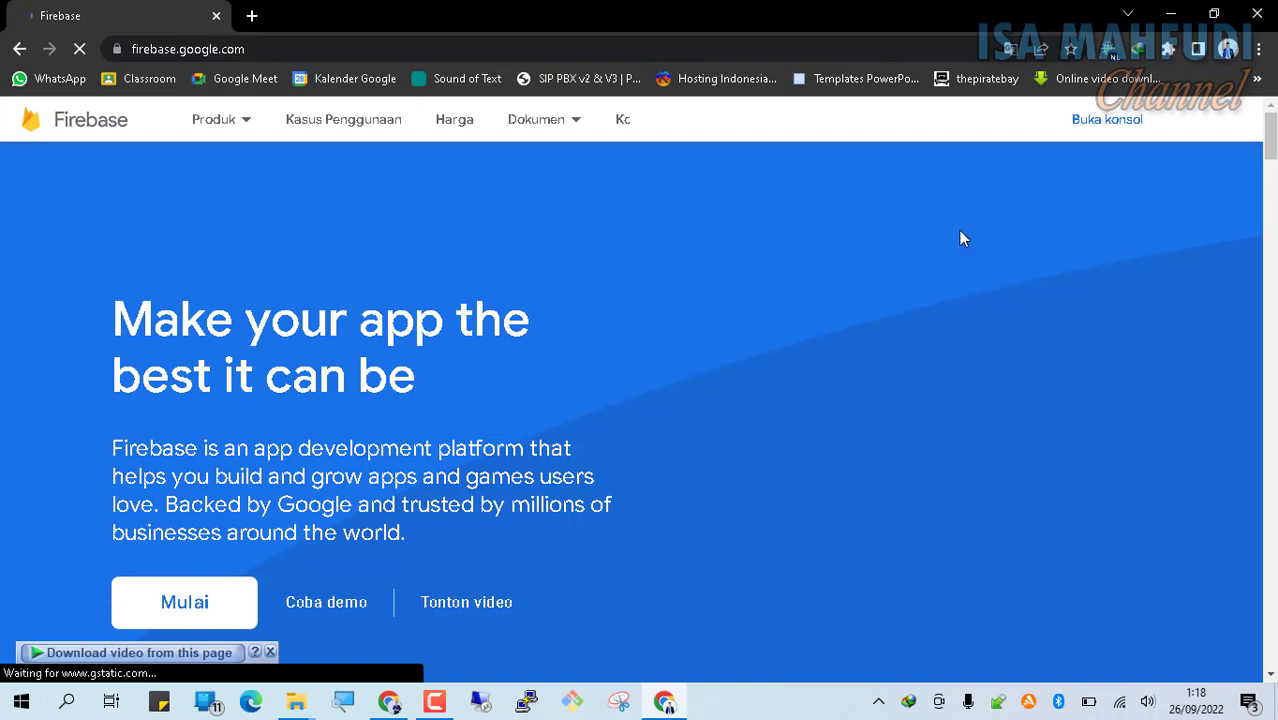
- Open the Firebase console and start a new project named Control LED
left_click(1090, 122)
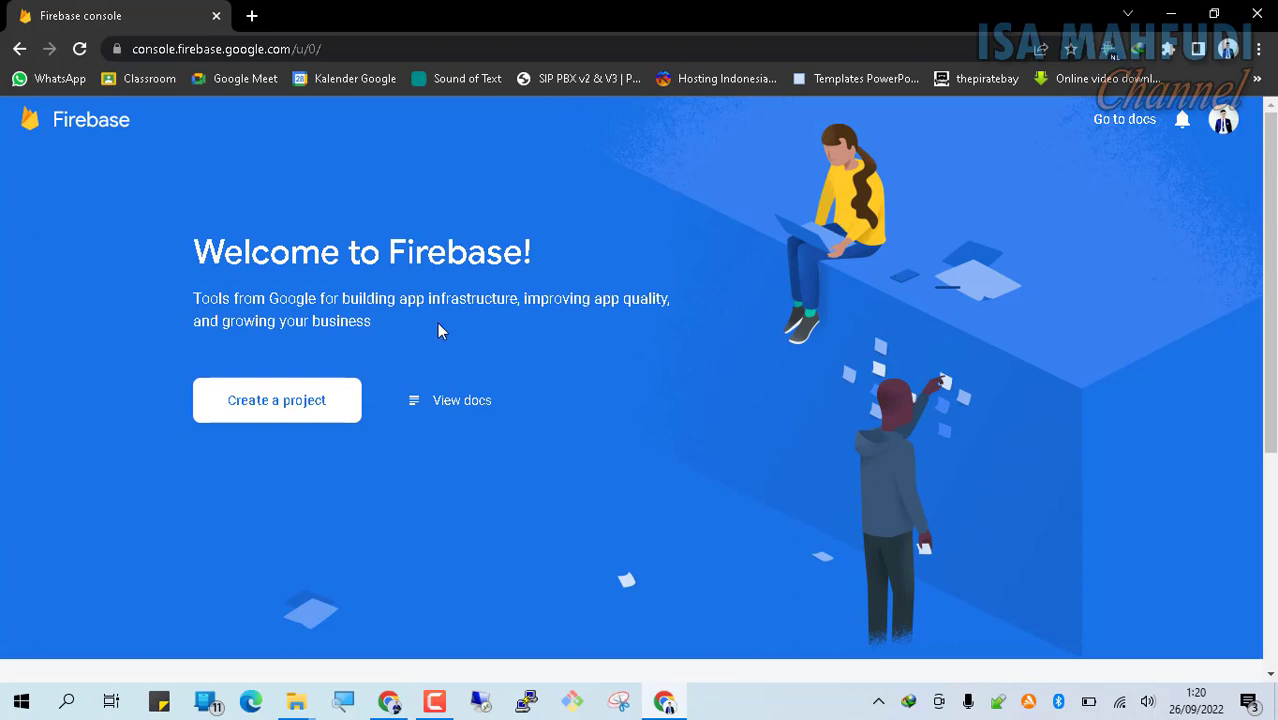
left_click(299, 408)
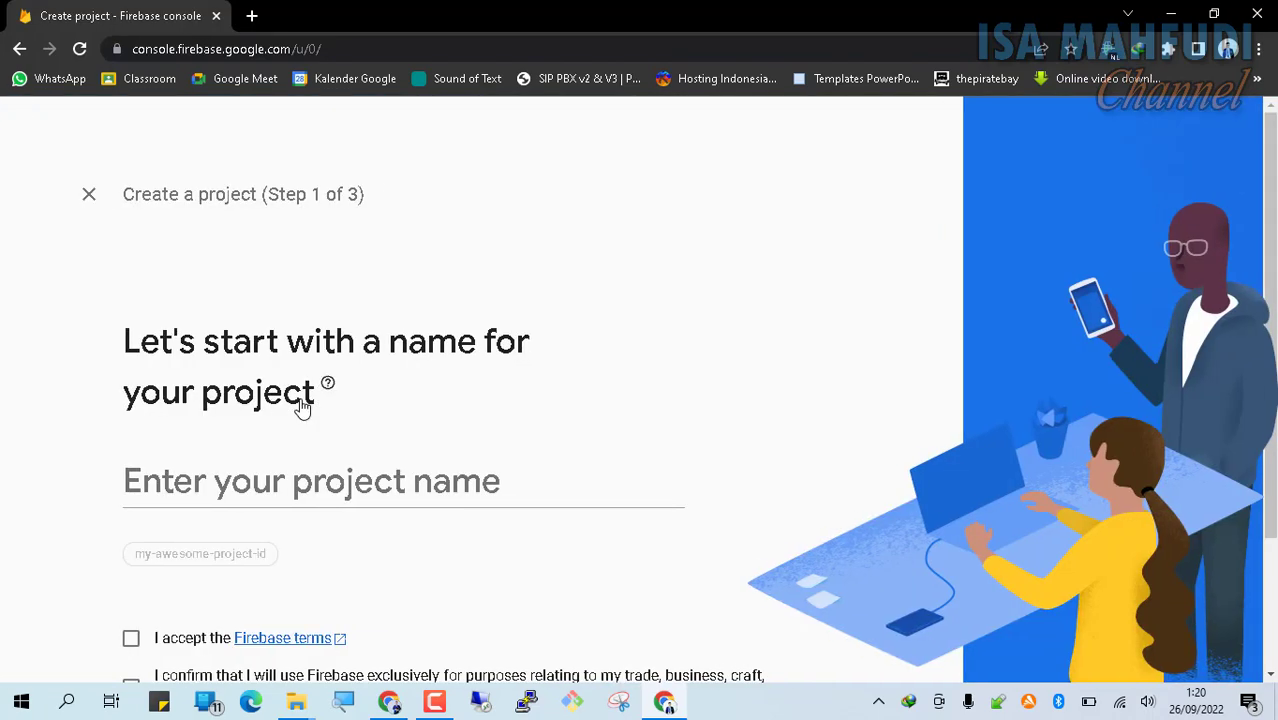
left_click(283, 494)
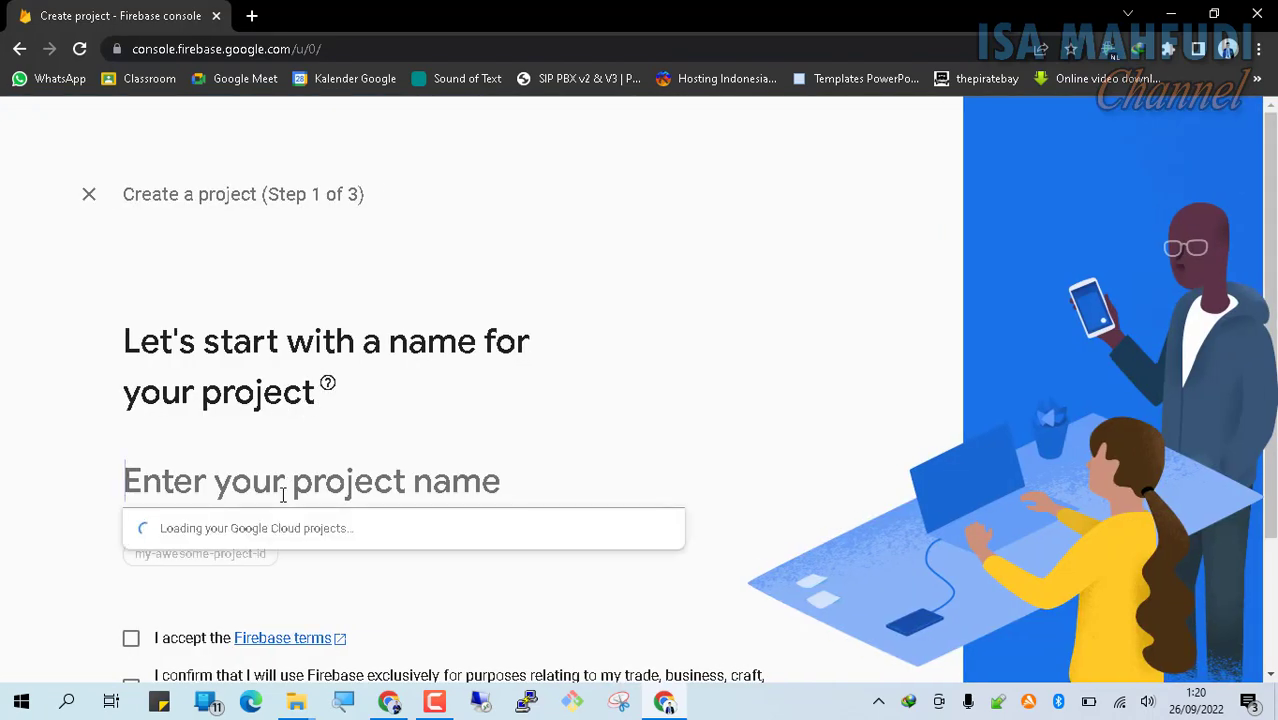
type("control LED")
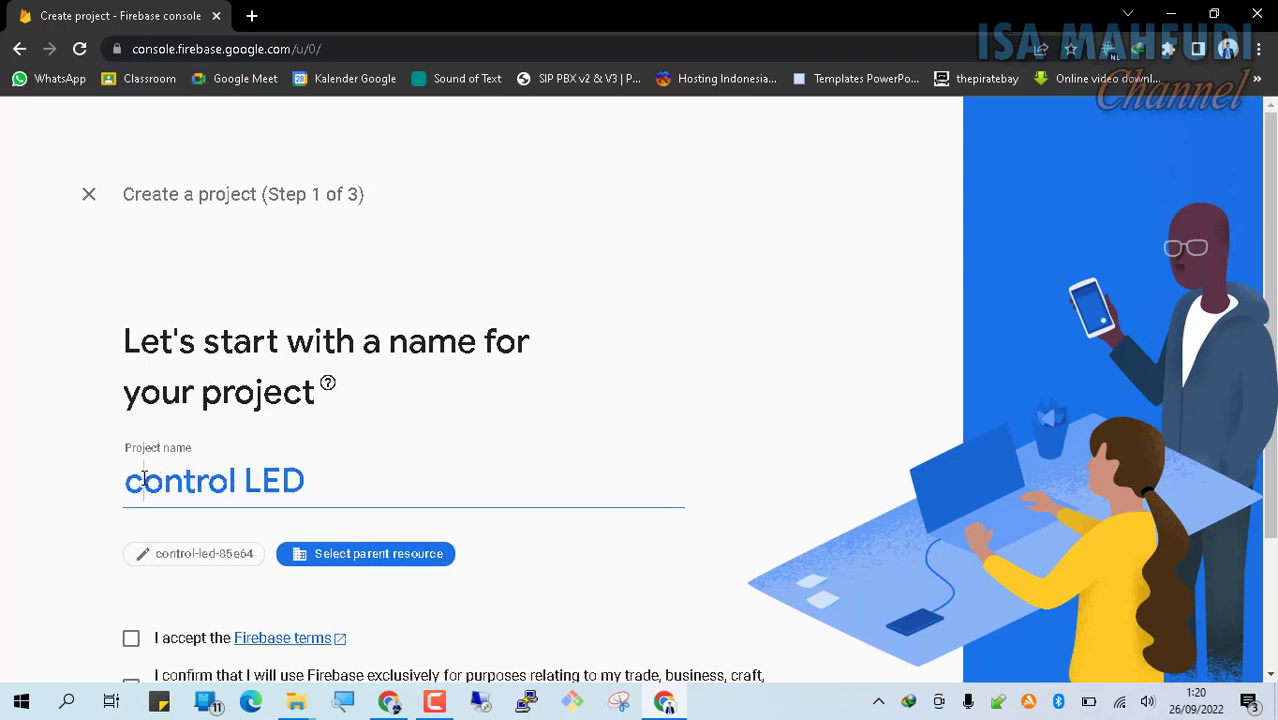
key("BackSpace")
type("C")
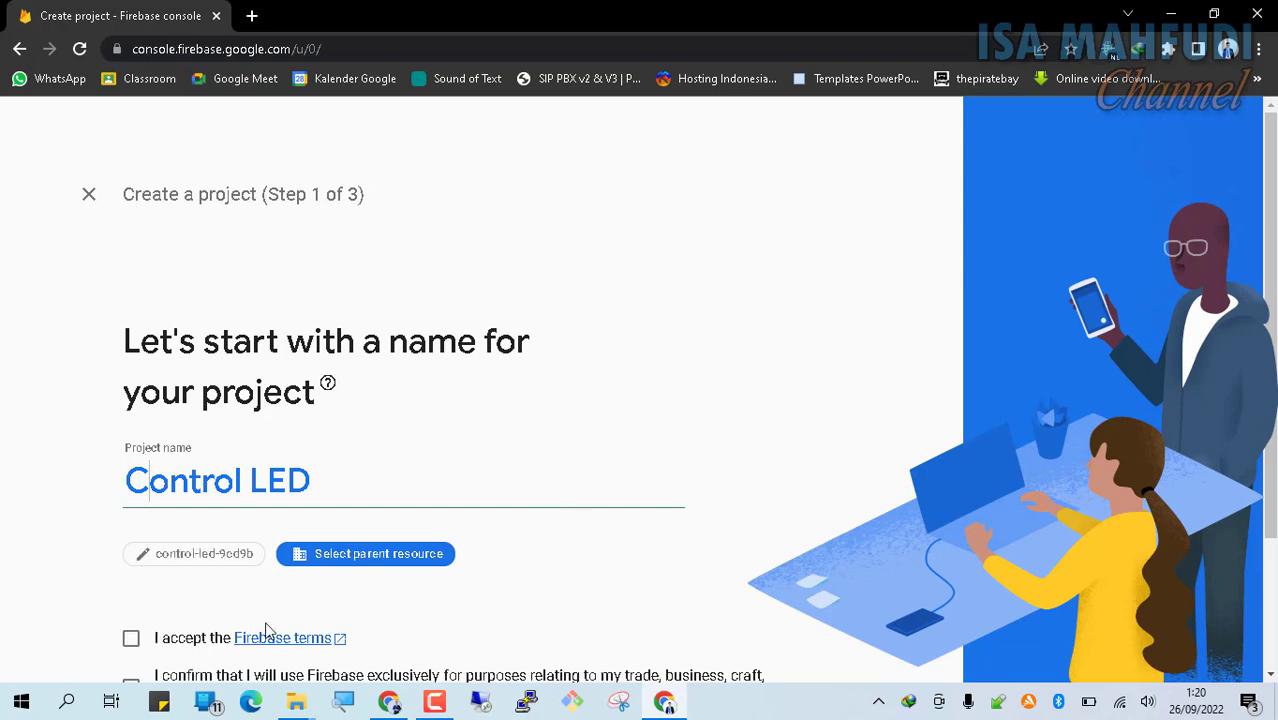
- Accept the Firebase terms, confirm the trade or profession use, and continue to the project's Google Analytics setup
scroll(860, 455, "down", 2)
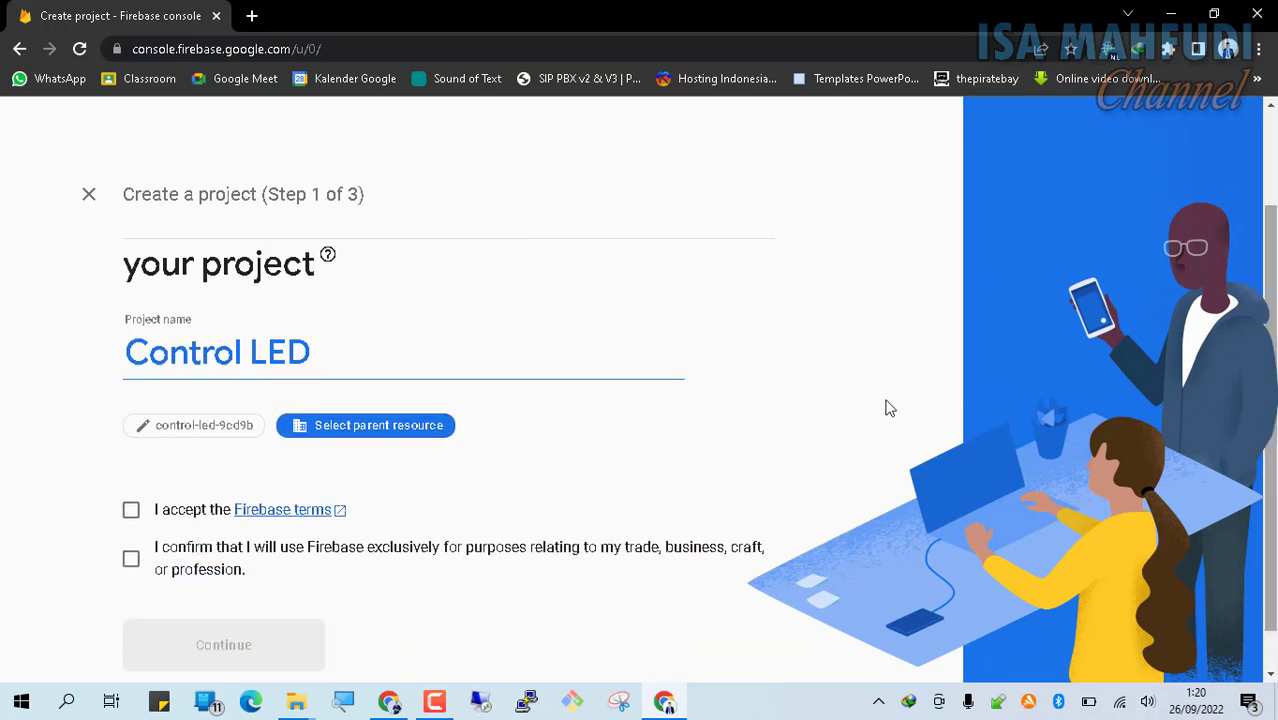
left_click(131, 510)
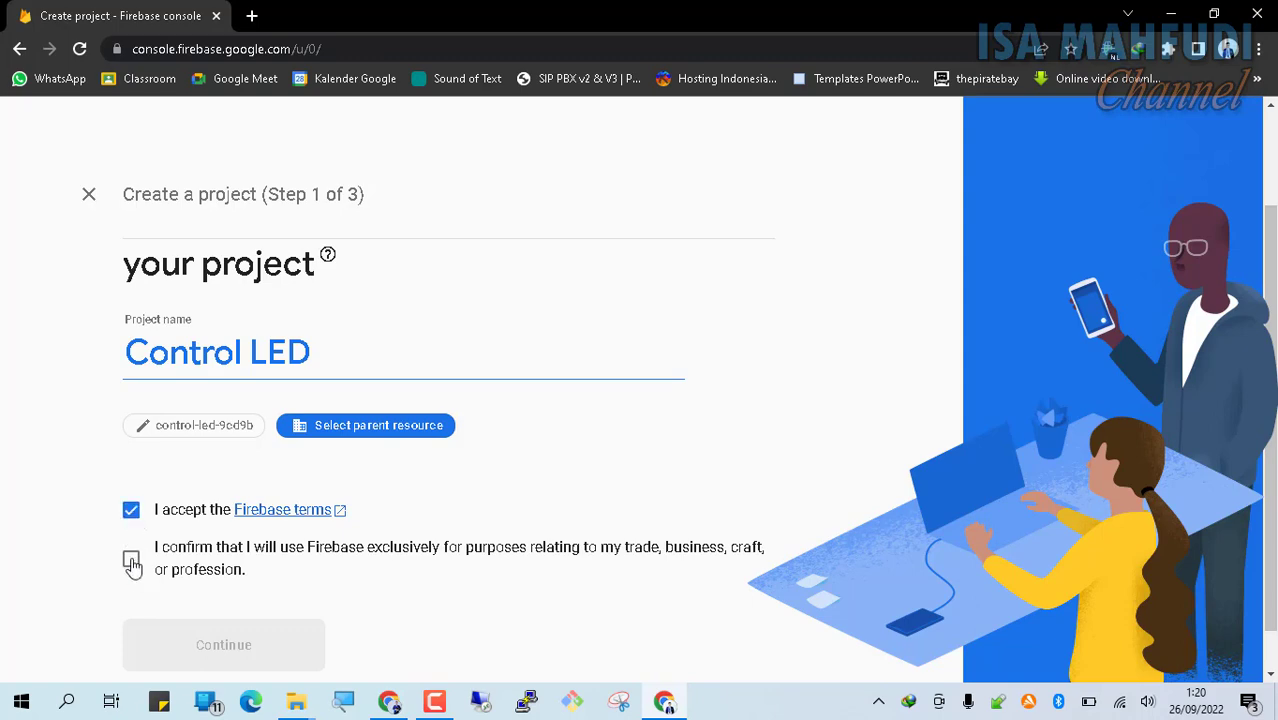
left_click(132, 561)
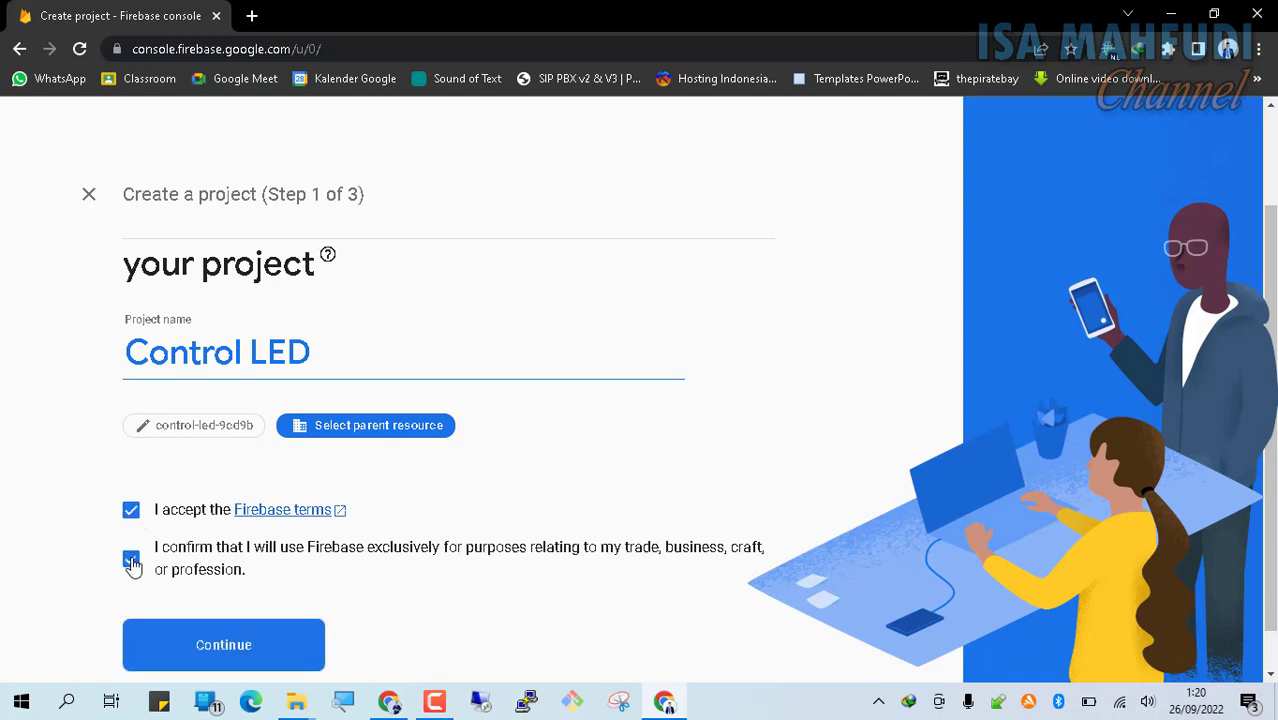
left_click(252, 655)
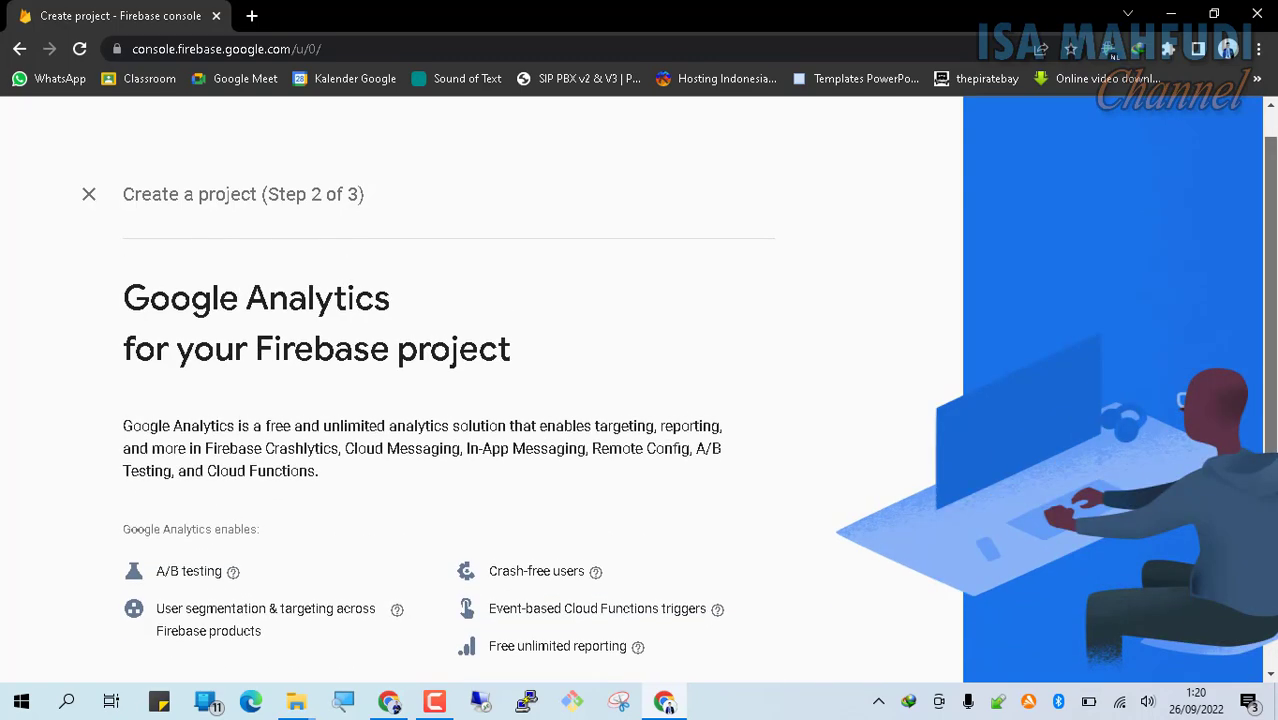
- Keep Google Analytics enabled for the project and set the Analytics location to Indonesia
scroll(1262, 400, "down", 5)
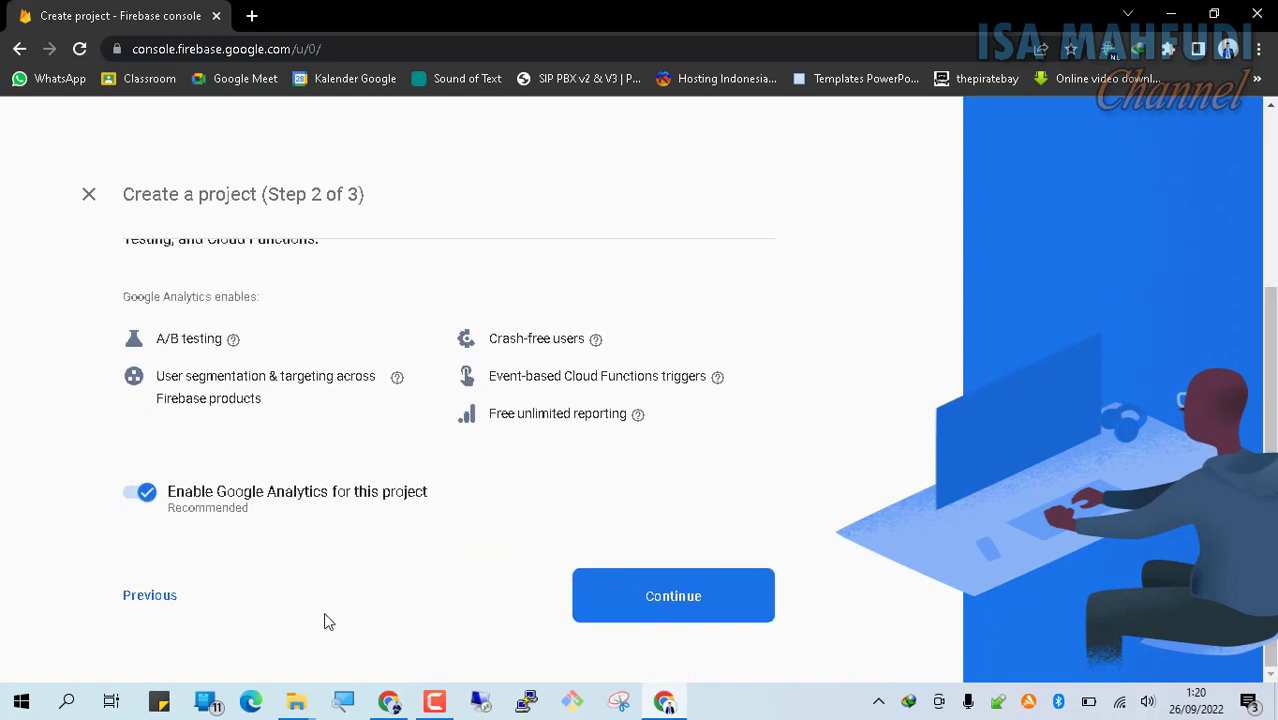
left_click(651, 600)
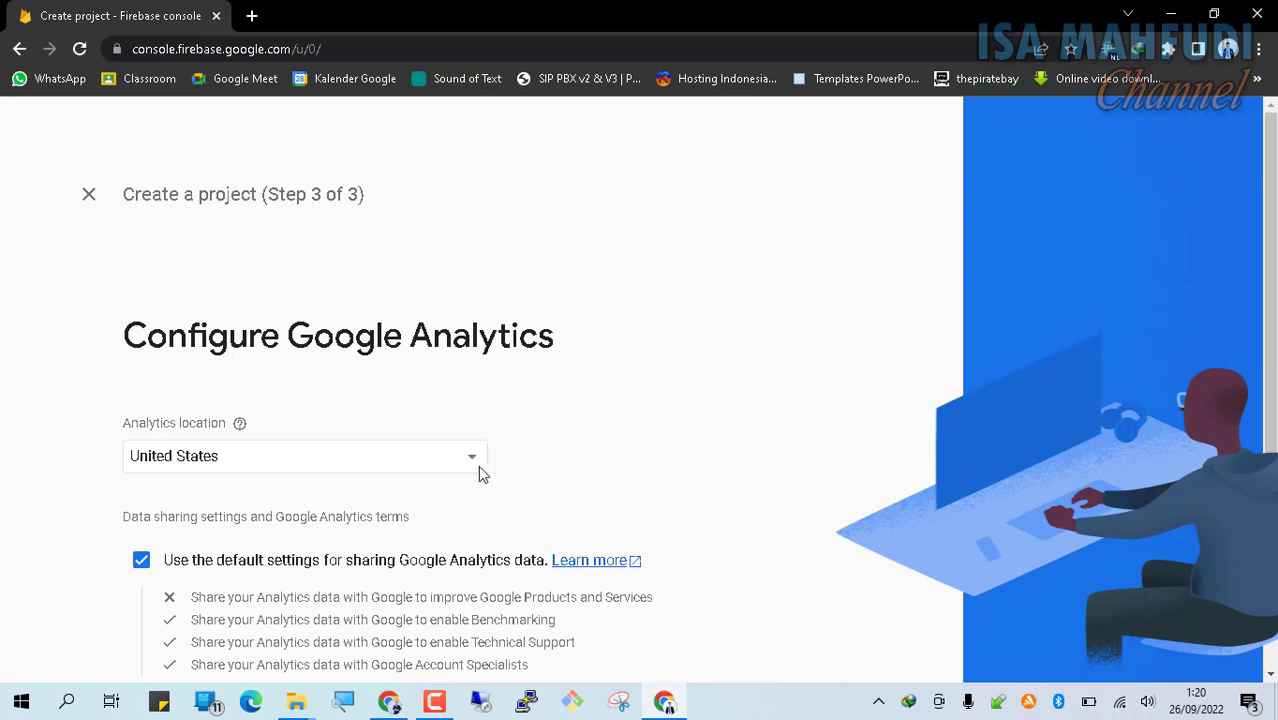
left_click(452, 470)
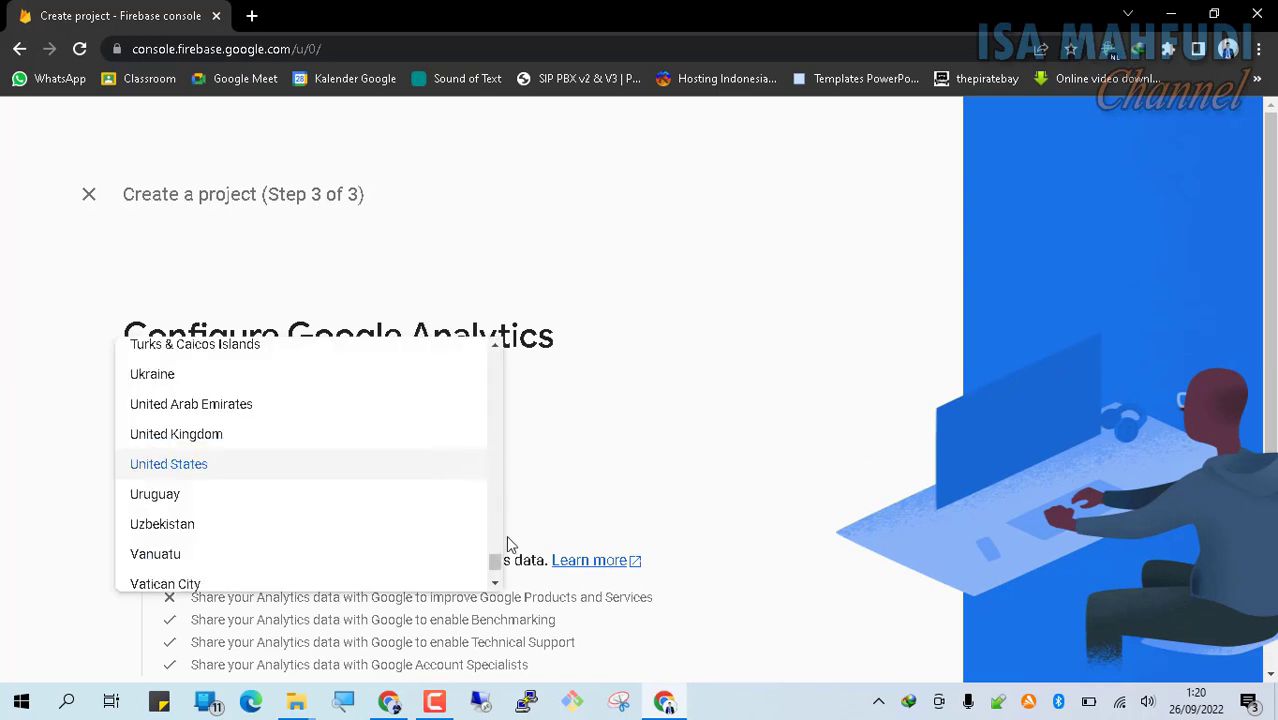
left_click_drag(494, 563, 506, 445)
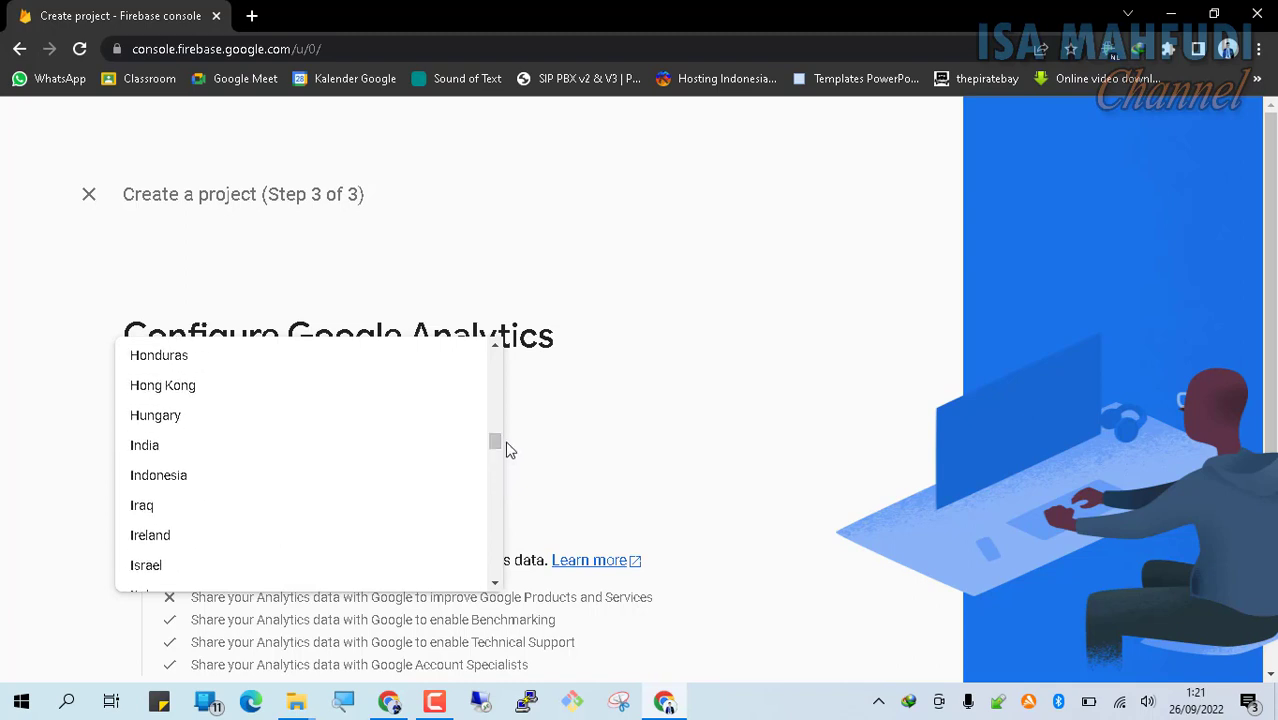
left_click(290, 470)
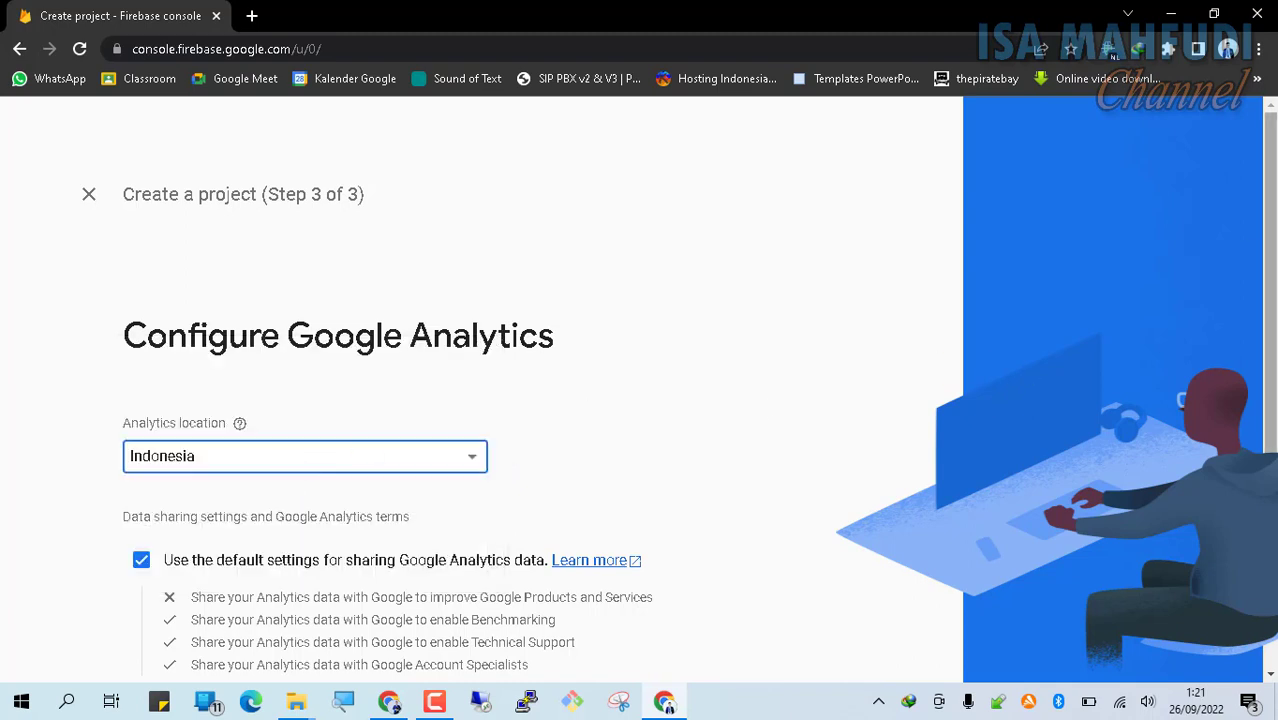
- Turn off the default settings for sharing Google Analytics data and accept the Google Analytics terms
scroll(459, 363, "down", 3)
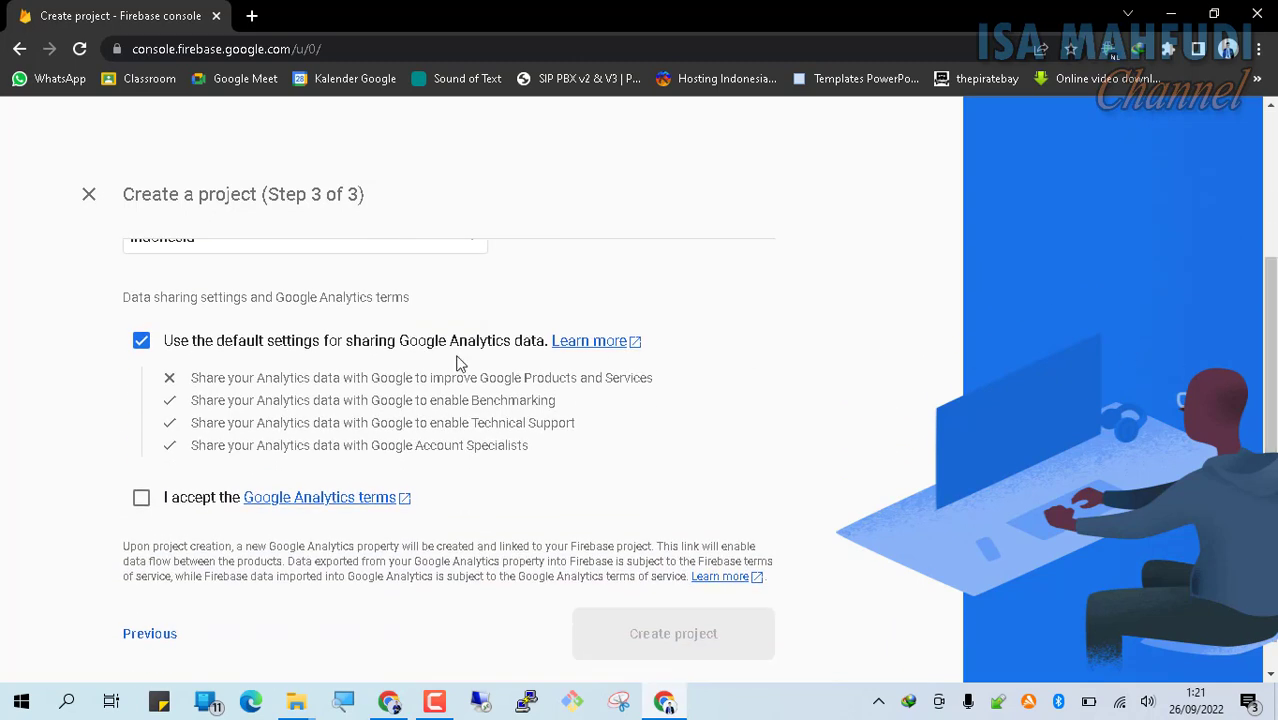
left_click(141, 343)
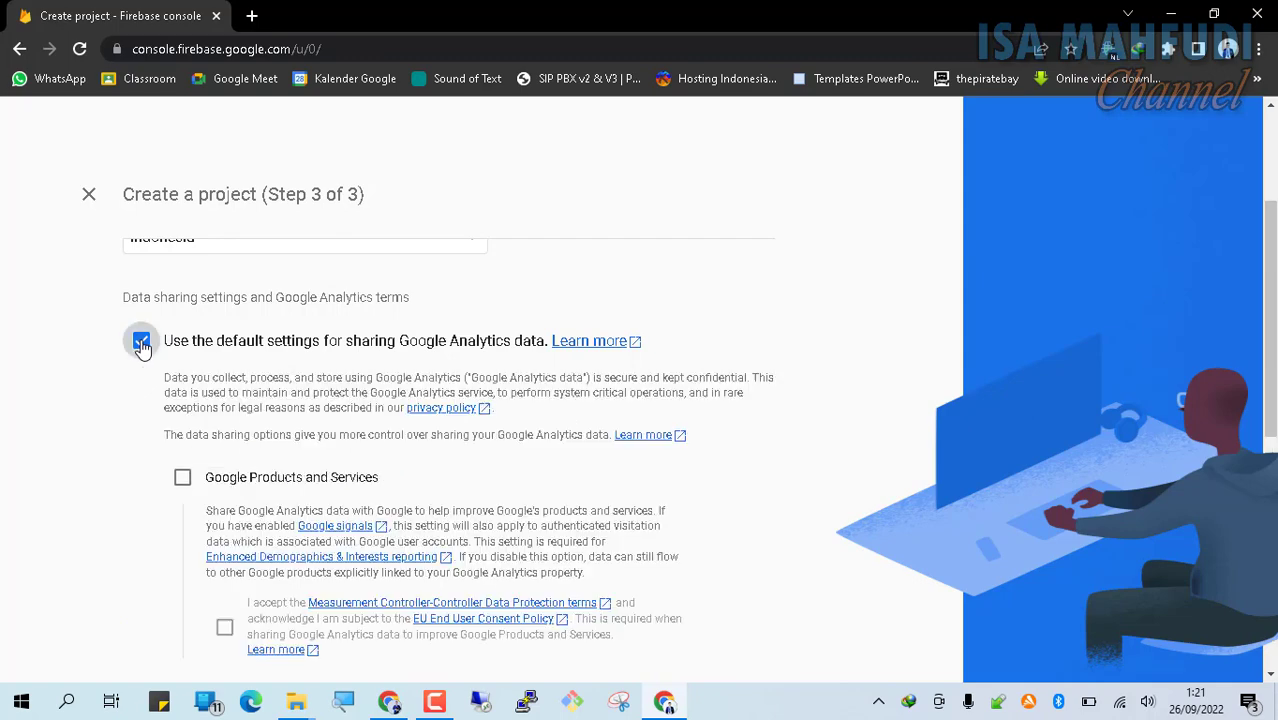
left_click_drag(1268, 340, 1228, 507)
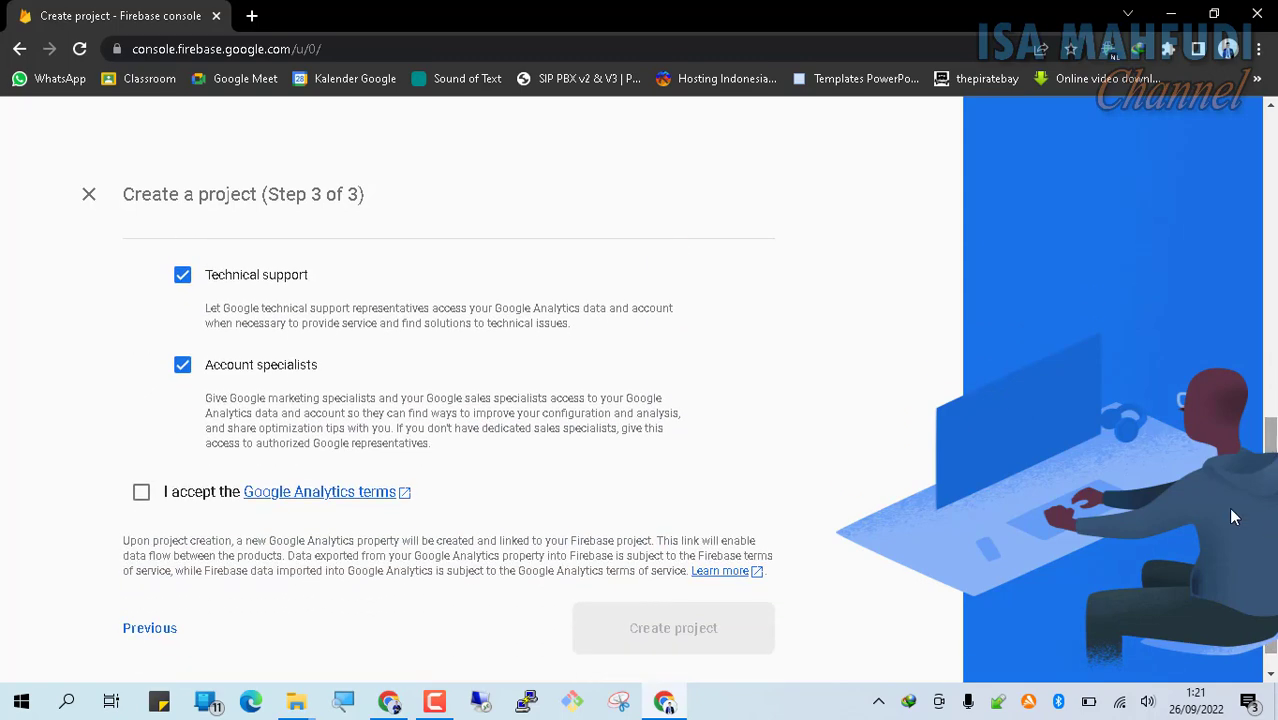
left_click(141, 492)
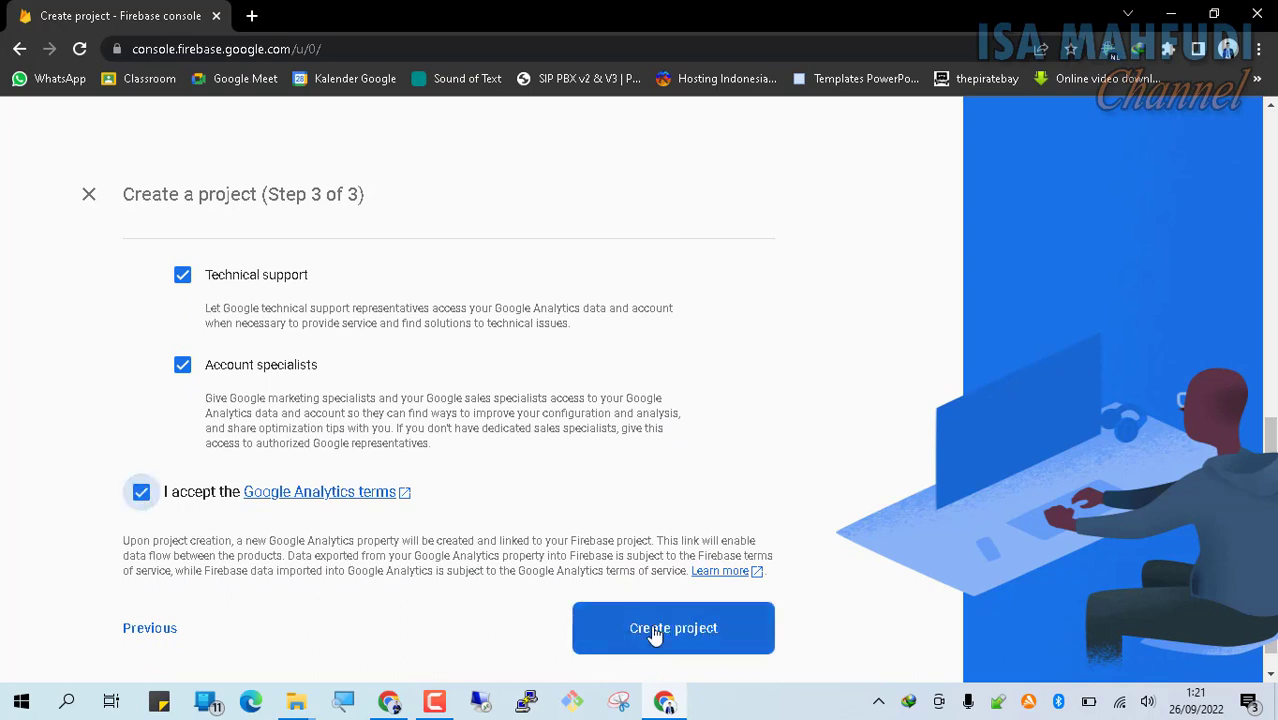
- Create the project and continue to its overview, dismissing the email-updates banner there
left_click(687, 637)
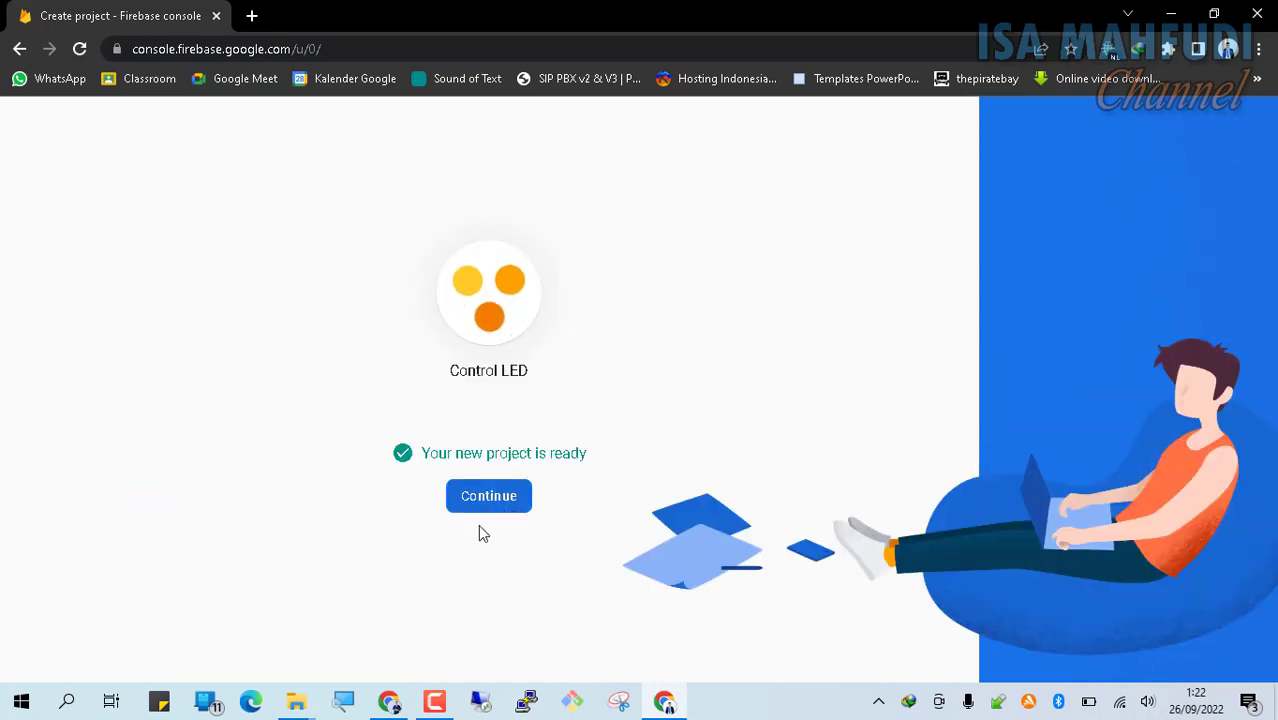
left_click(491, 498)
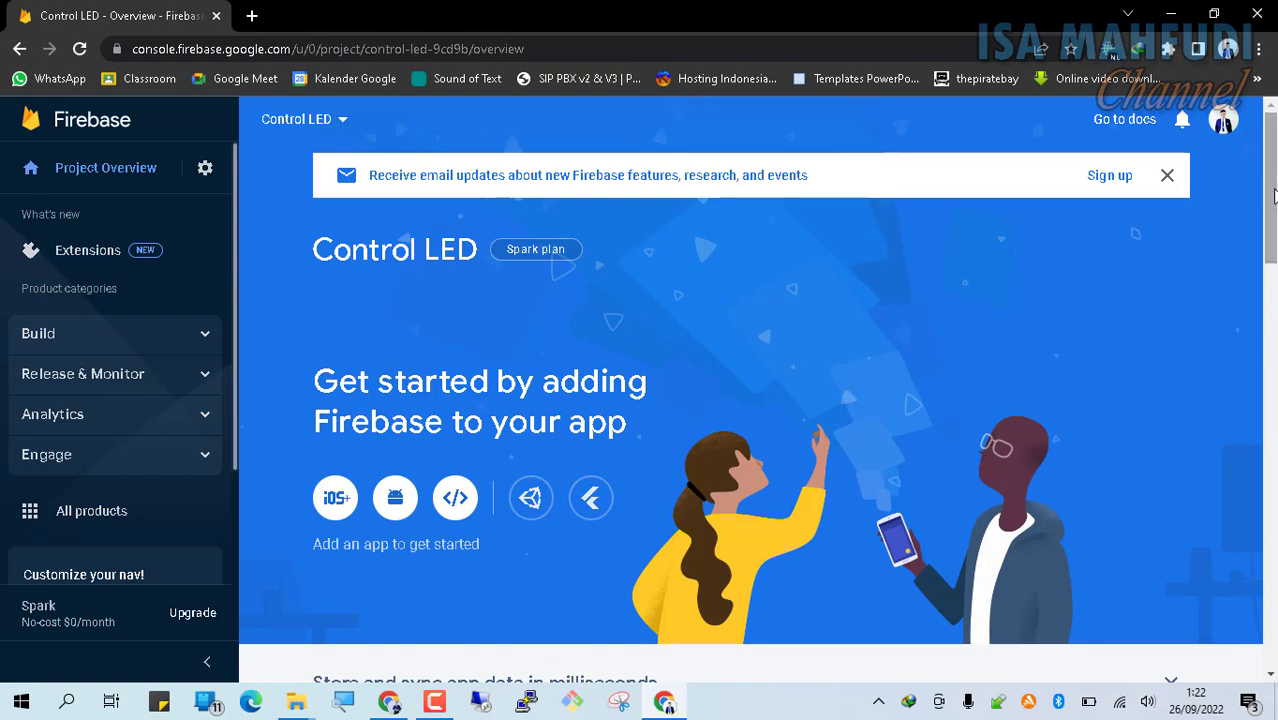
left_click(1168, 178)
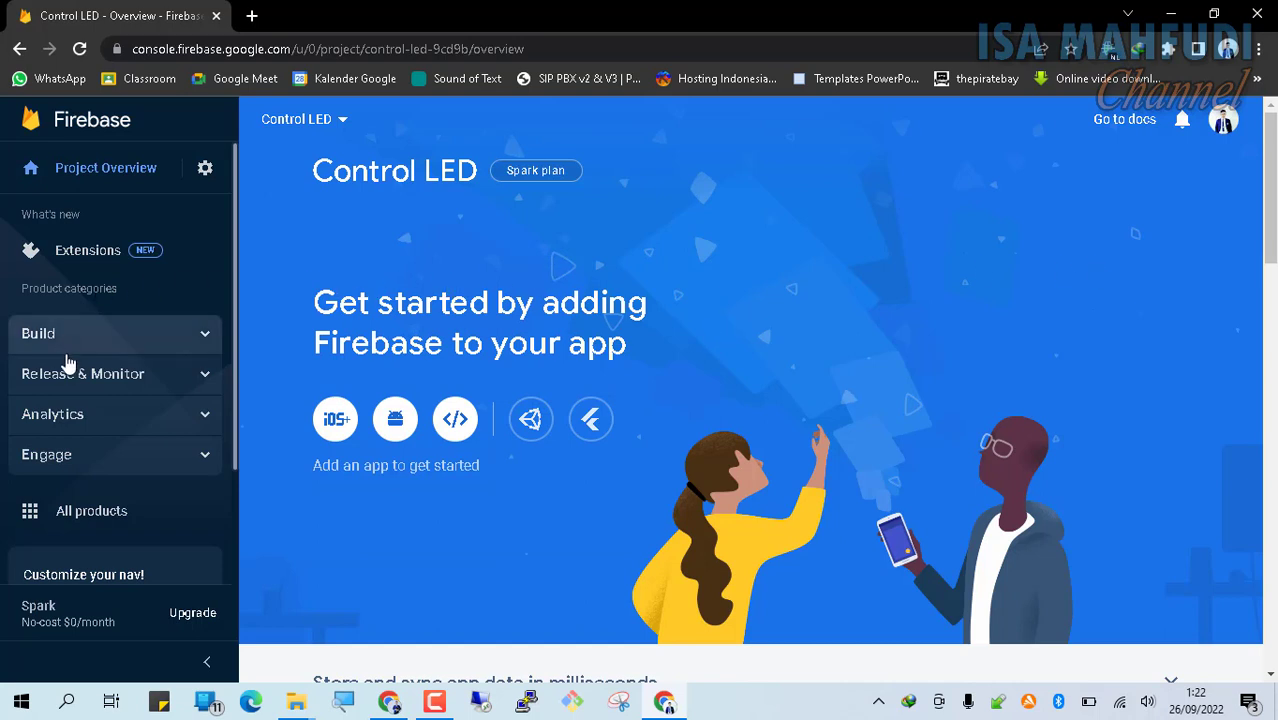
- Create a Realtime Database in the United States (us-central1) location, starting in locked mode
left_click(167, 344)
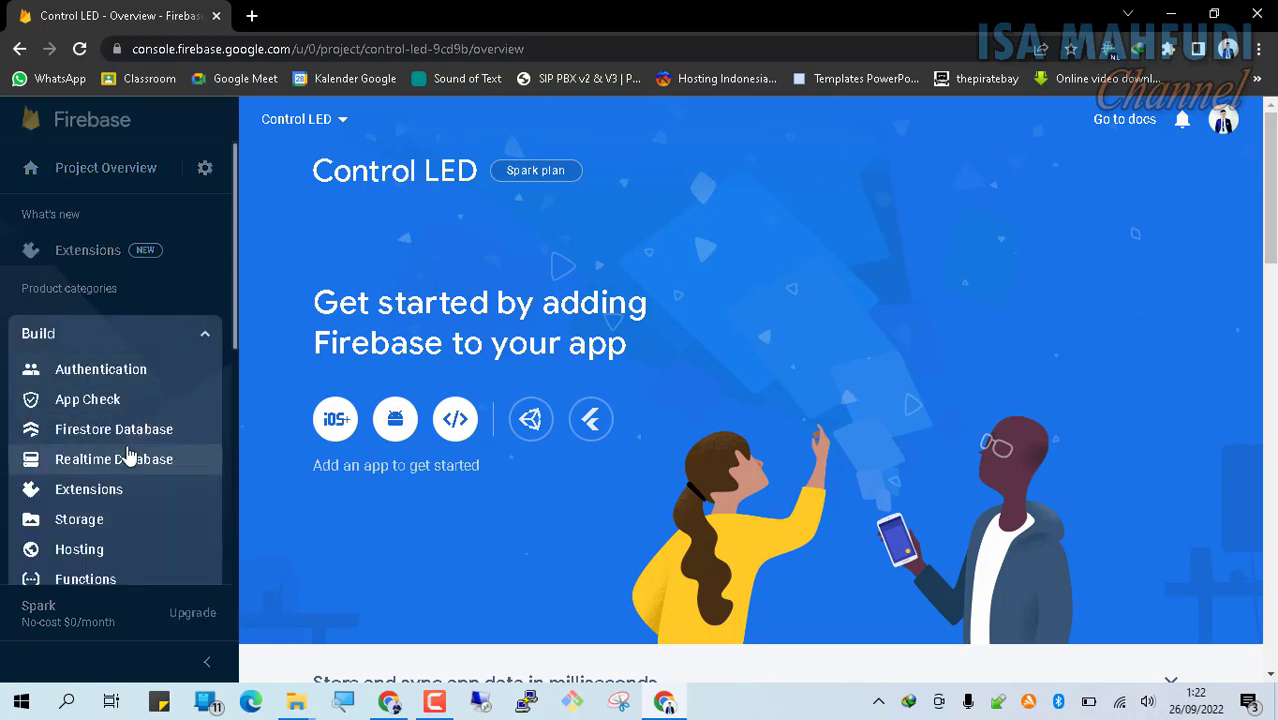
left_click(131, 469)
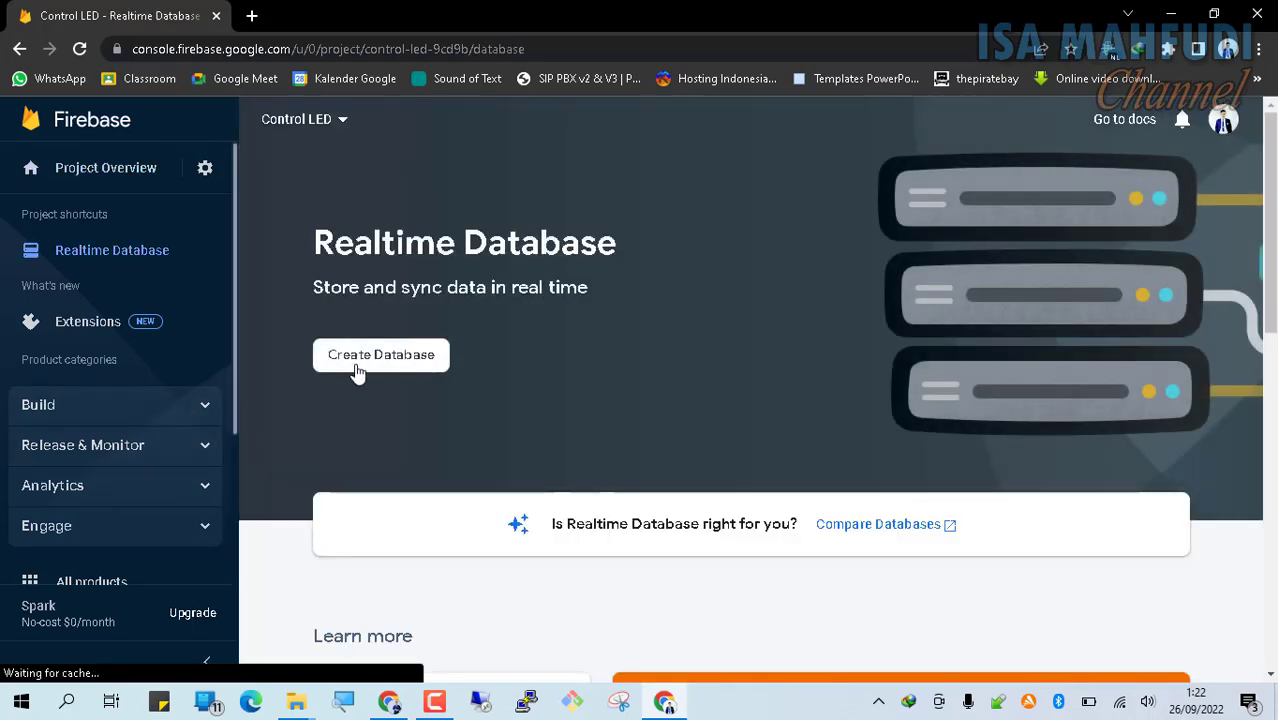
left_click(390, 360)
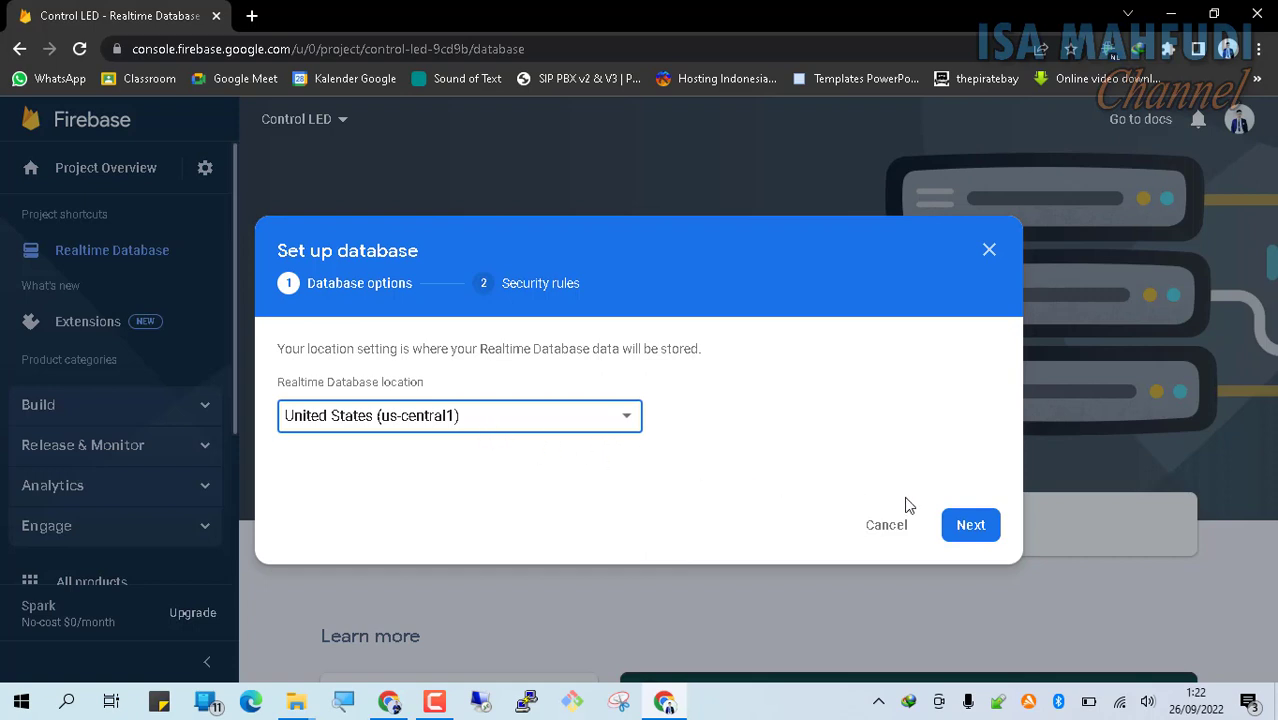
left_click(971, 531)
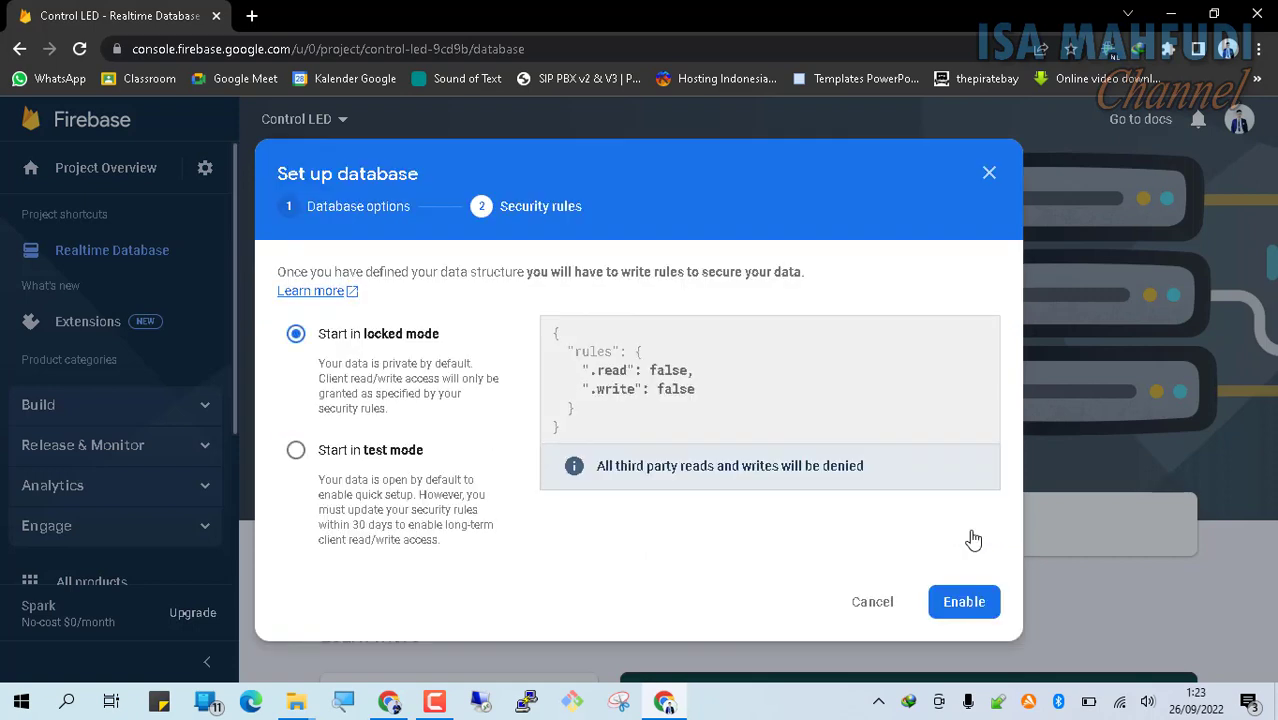
left_click(961, 609)
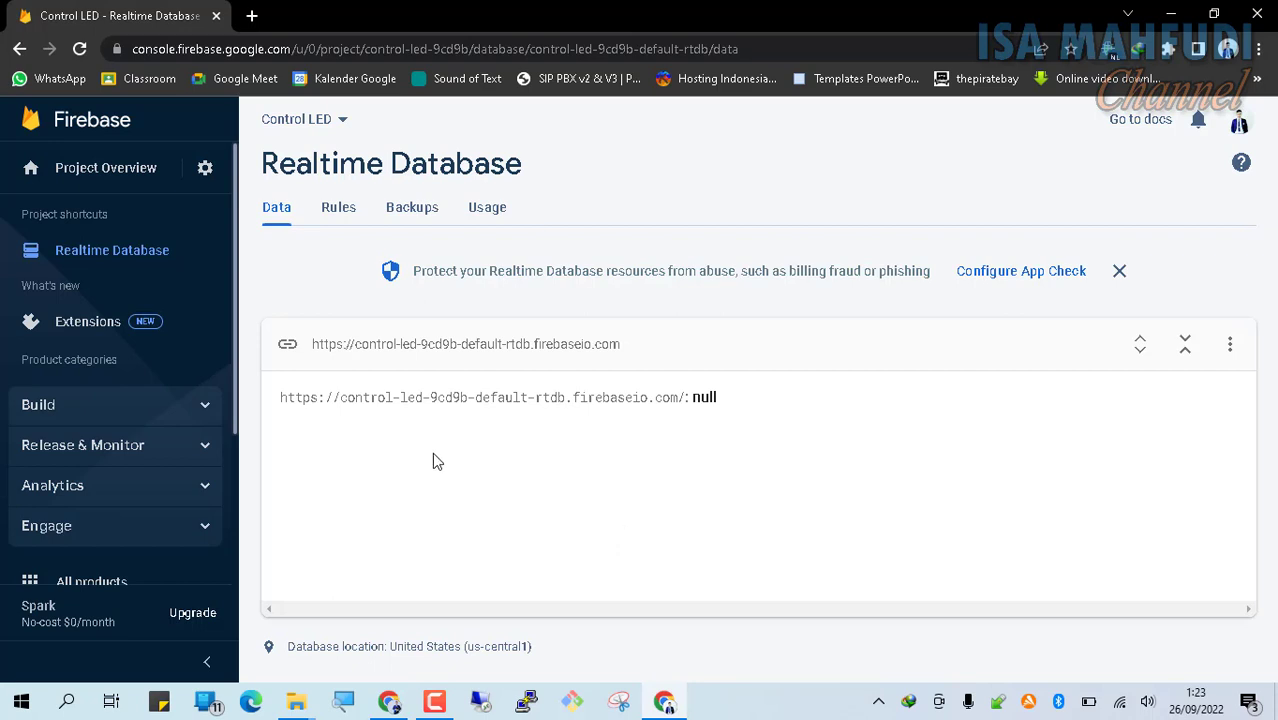
- Copy the Realtime Database URL into a new Notepad document and return to the Firebase console
left_click(288, 350)
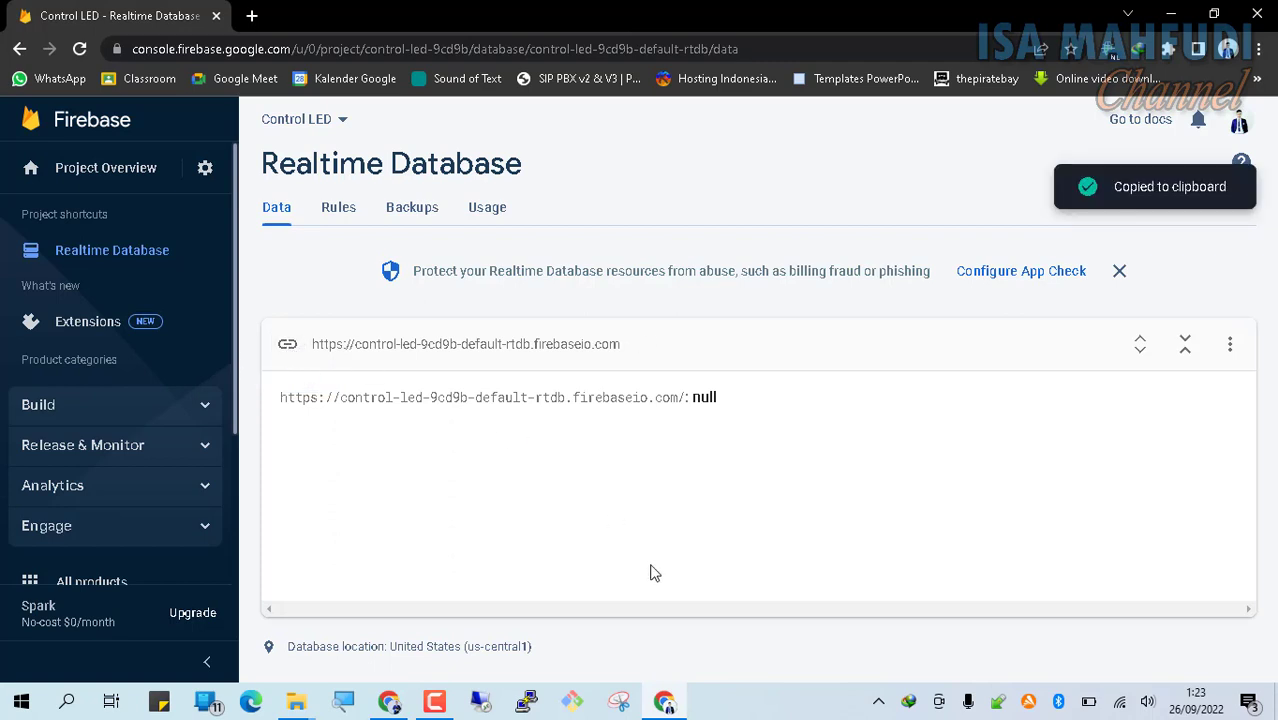
key("super+r")
key("Return")
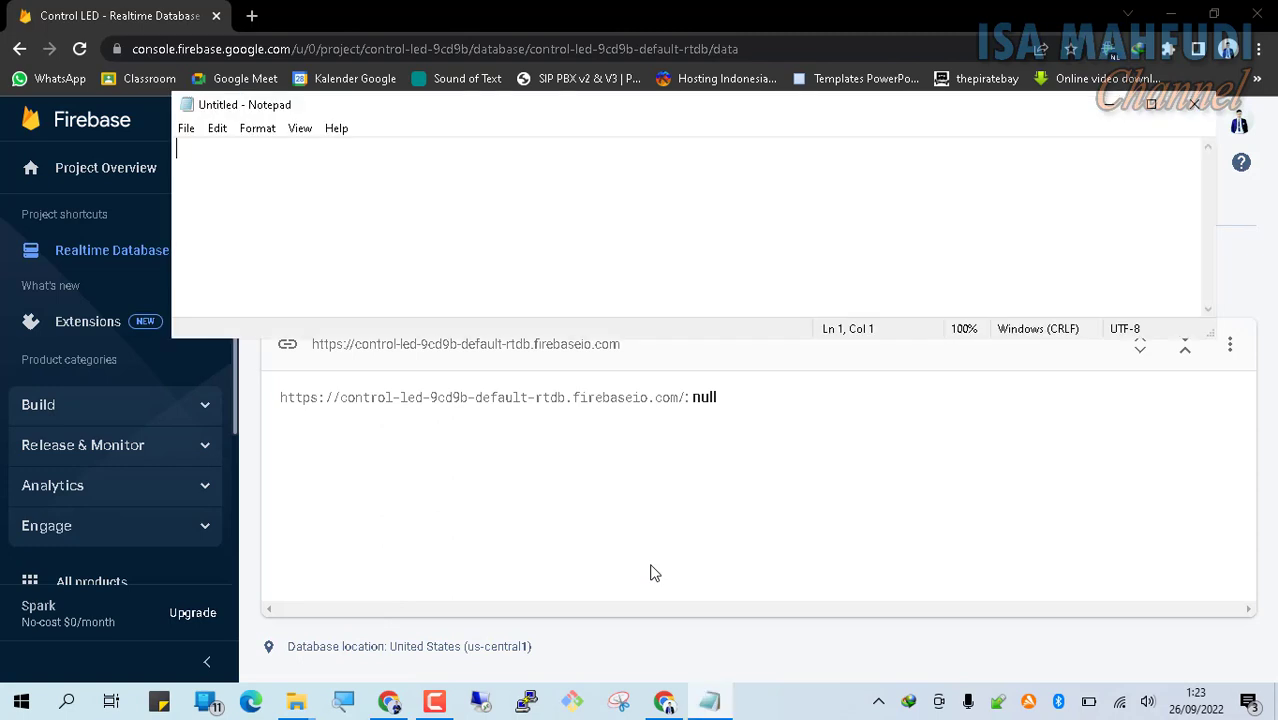
key("ctrl+v")
left_click(528, 533)
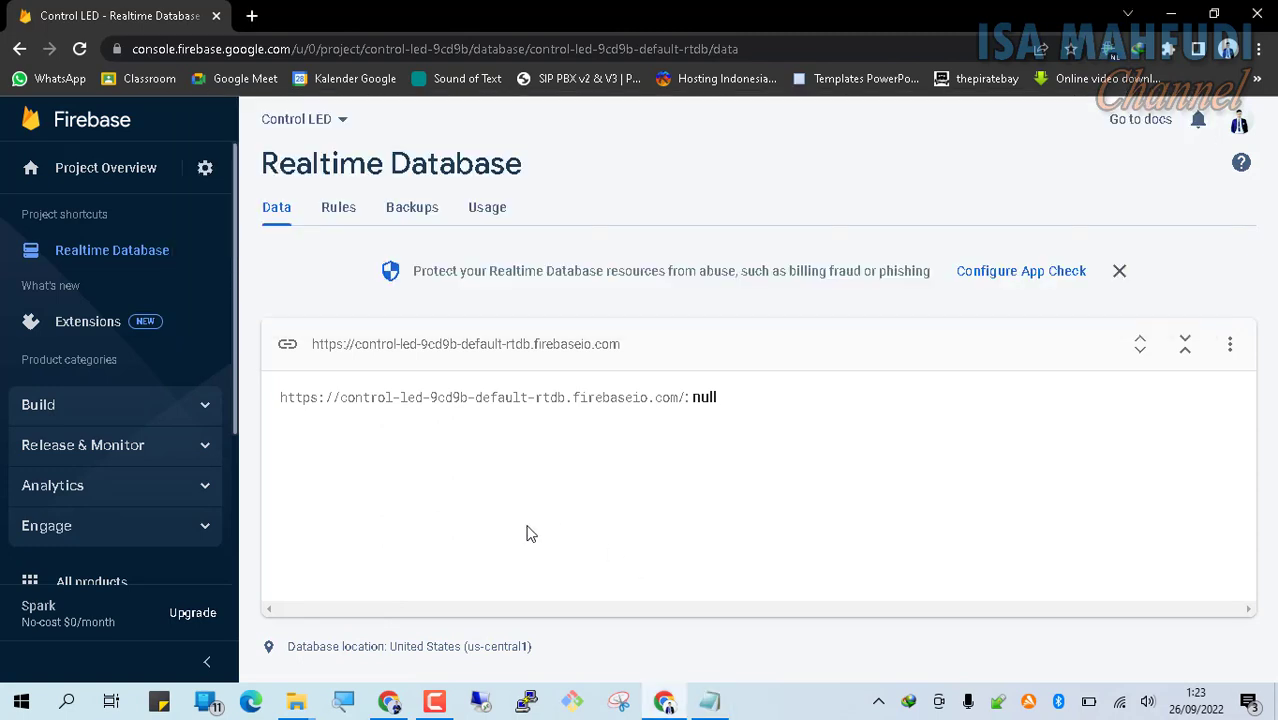
- Set the ".read" value in the Realtime Database security rules to true
left_click(330, 214)
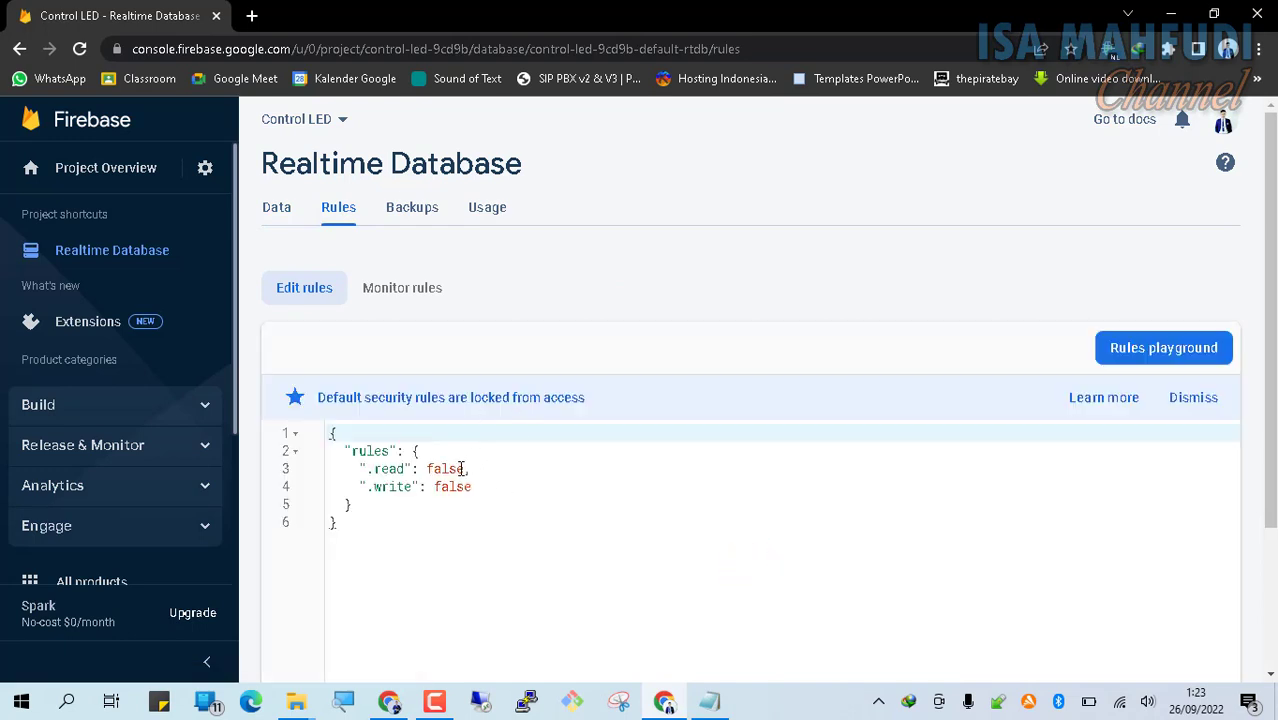
double_click(465, 469)
key("BackSpace")
type("tru")
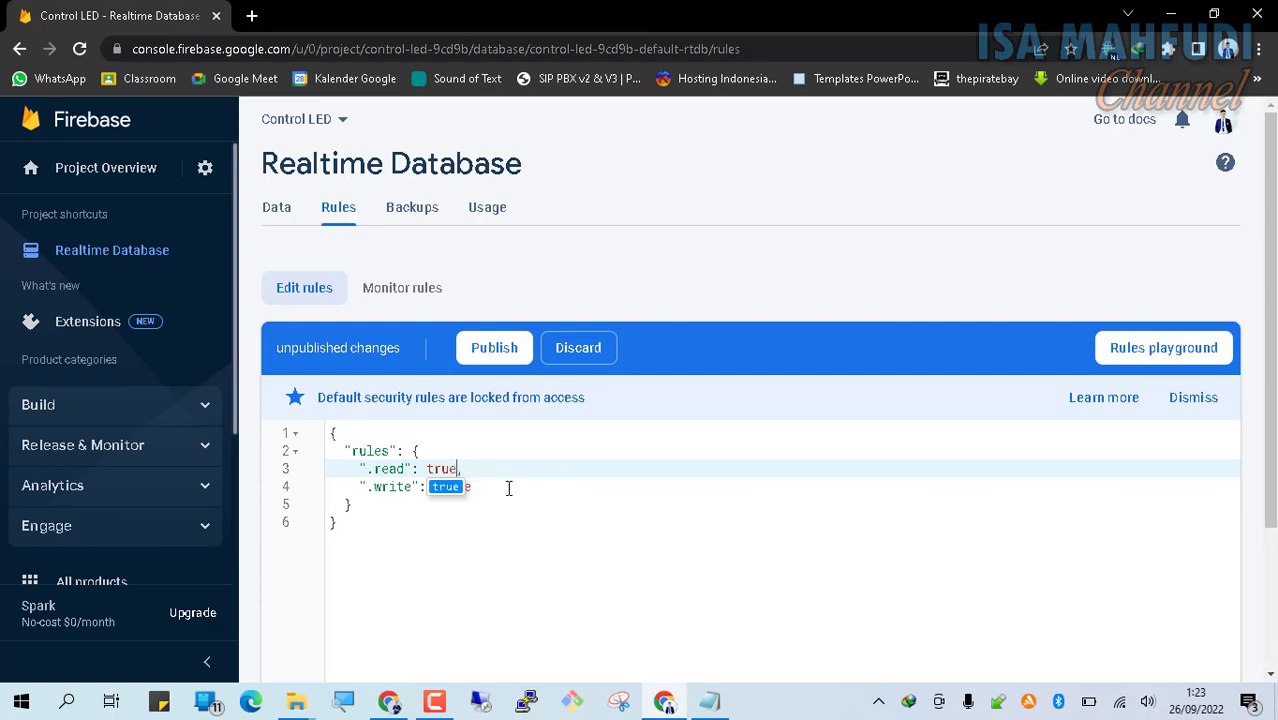
- Set the ".write" value in the security rules to true and publish the rules
left_click(477, 493)
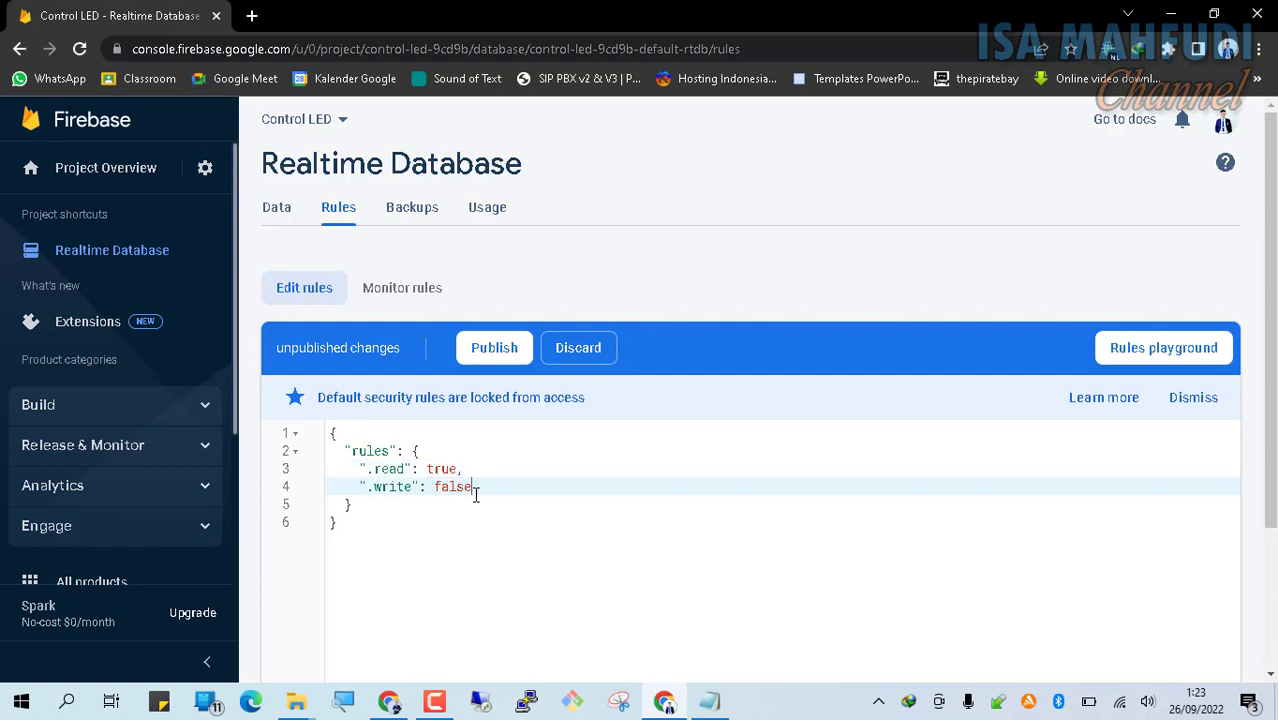
key("BackSpace")
key("BackSpace")
key("BackSpace")
key("BackSpace")
key("BackSpace")
type("true")
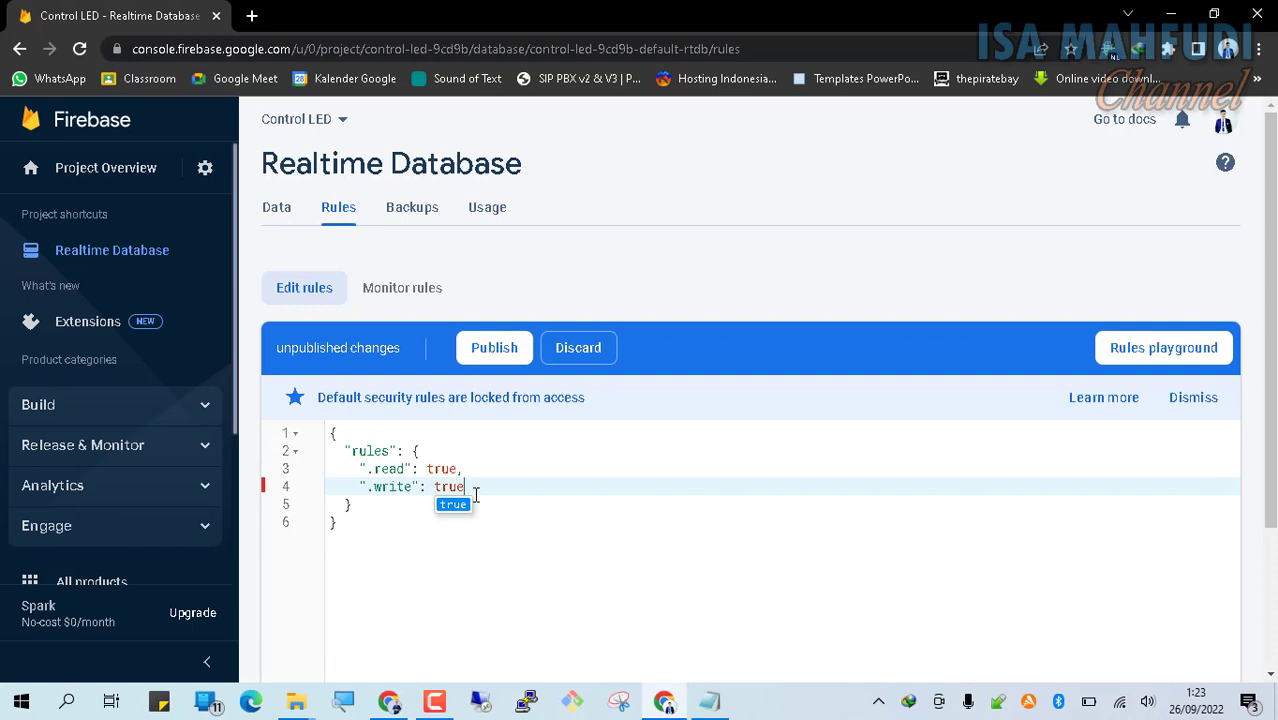
left_click(474, 597)
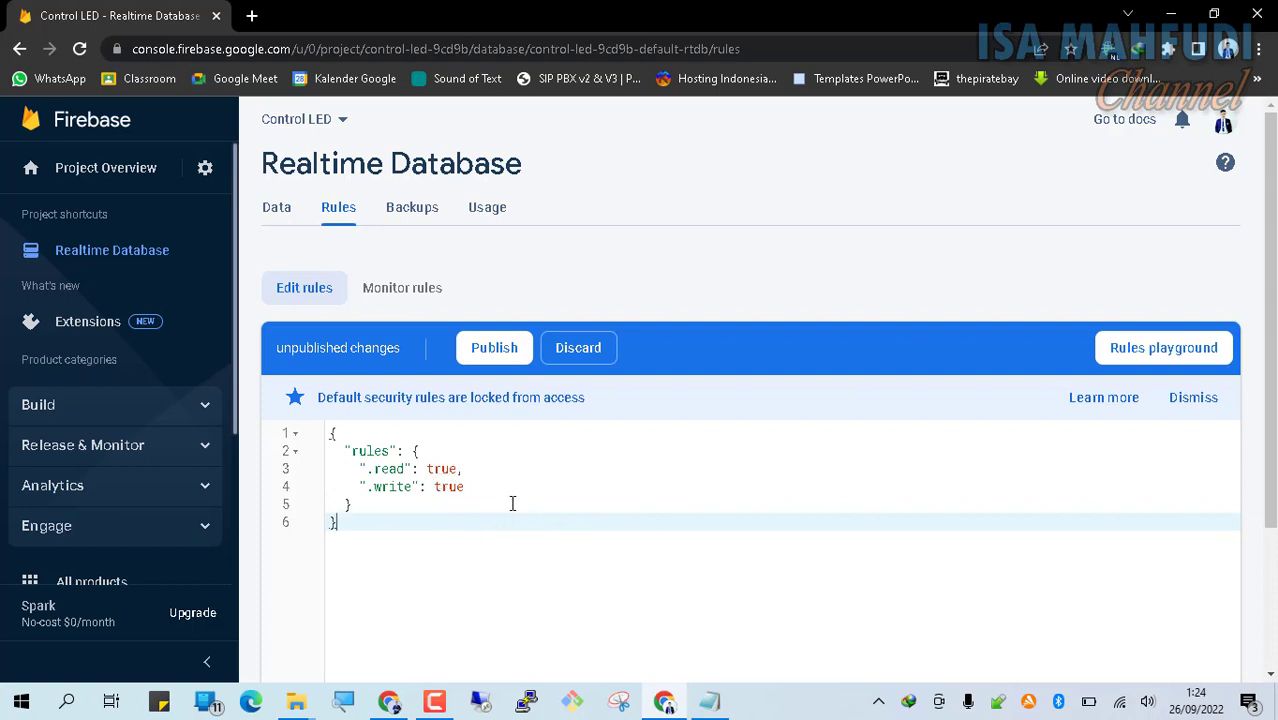
left_click(493, 352)
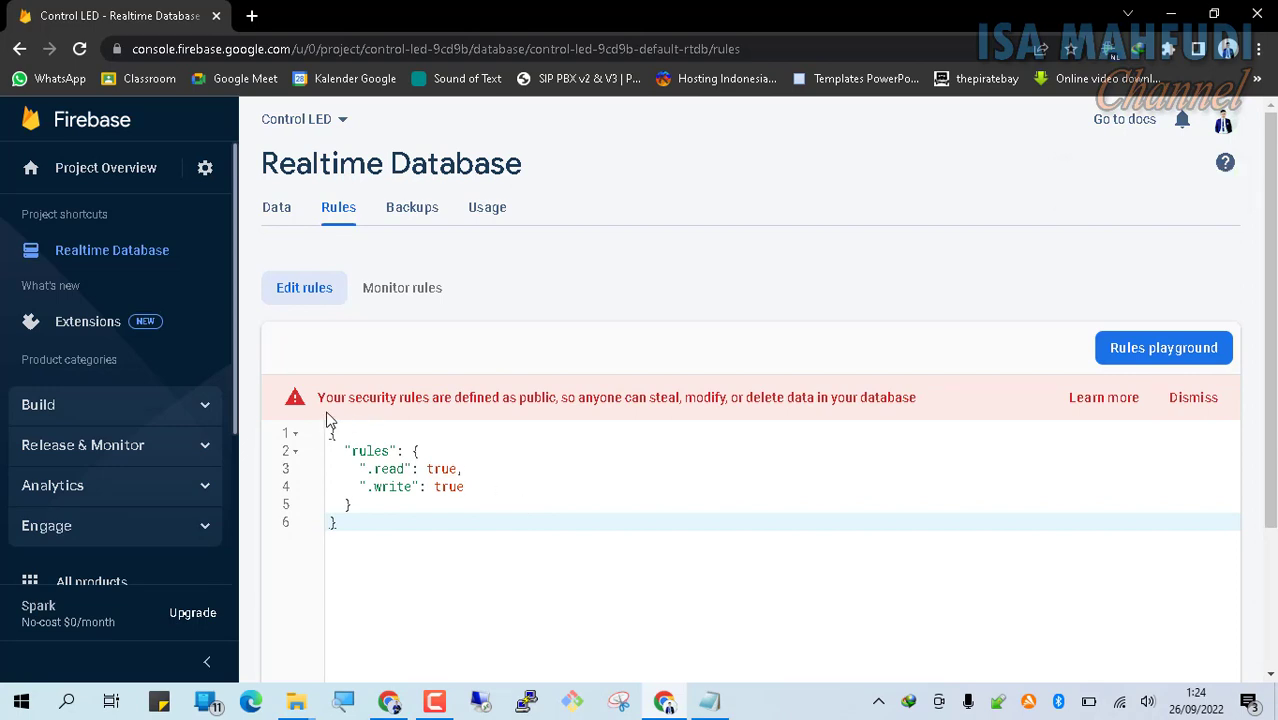
- Open the Firebase project settings and label the database URL in the Notepad document with "database :"
left_click(208, 169)
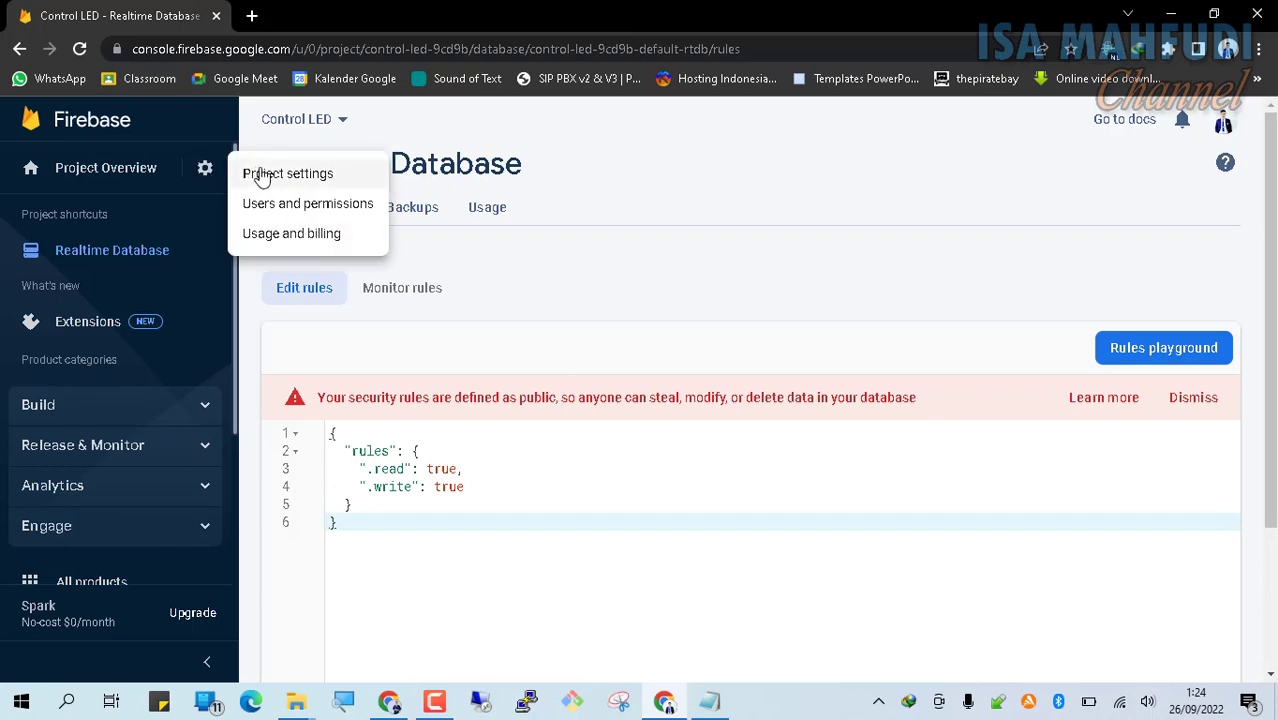
left_click(259, 175)
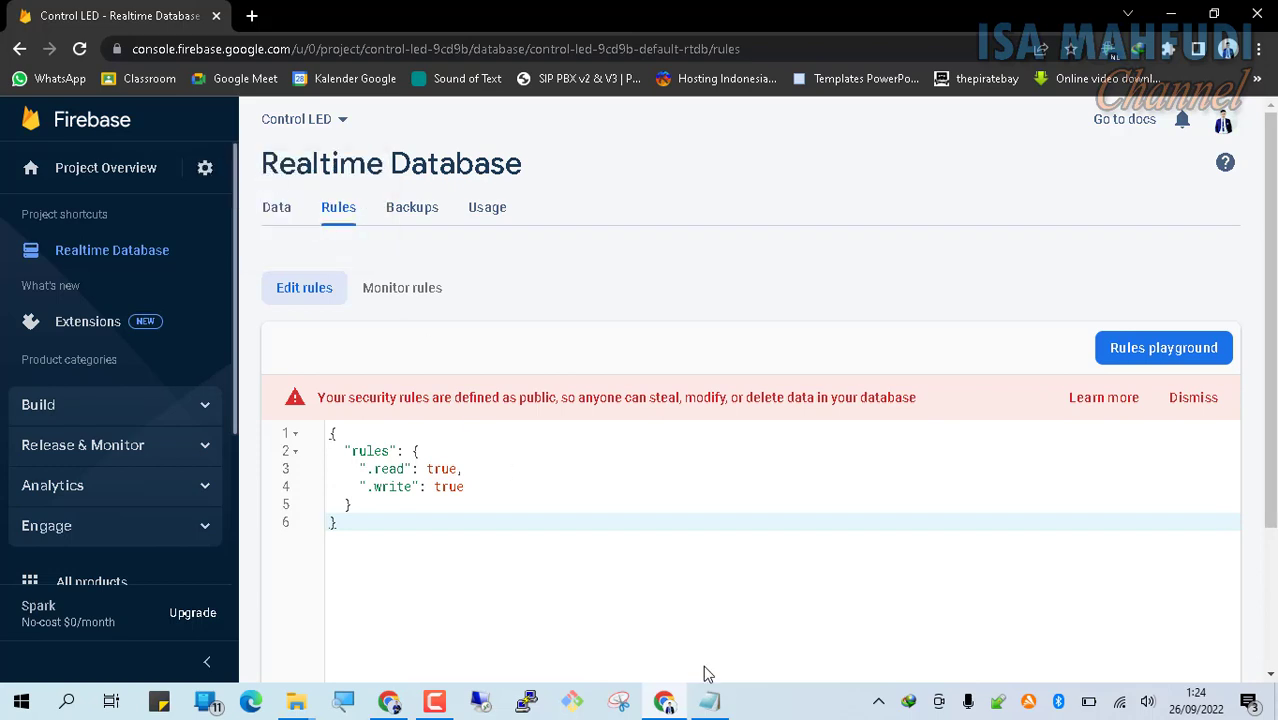
left_click(709, 700)
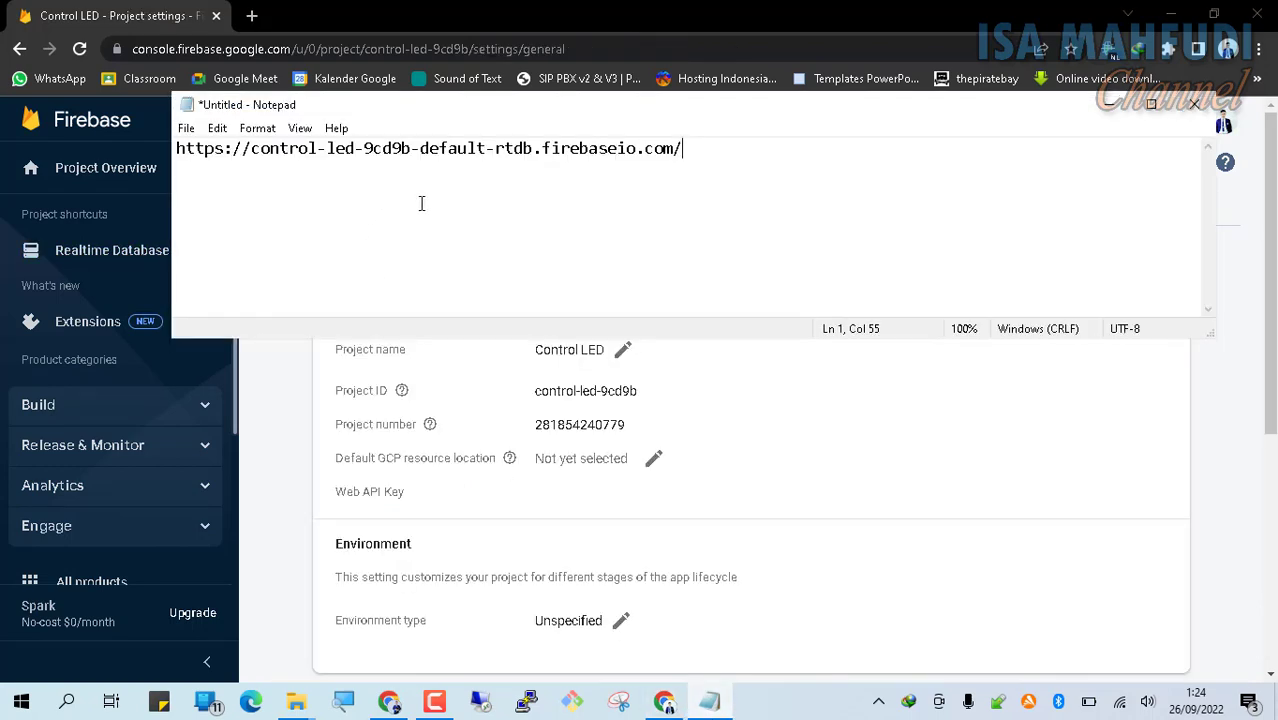
key("Home")
type("database :")
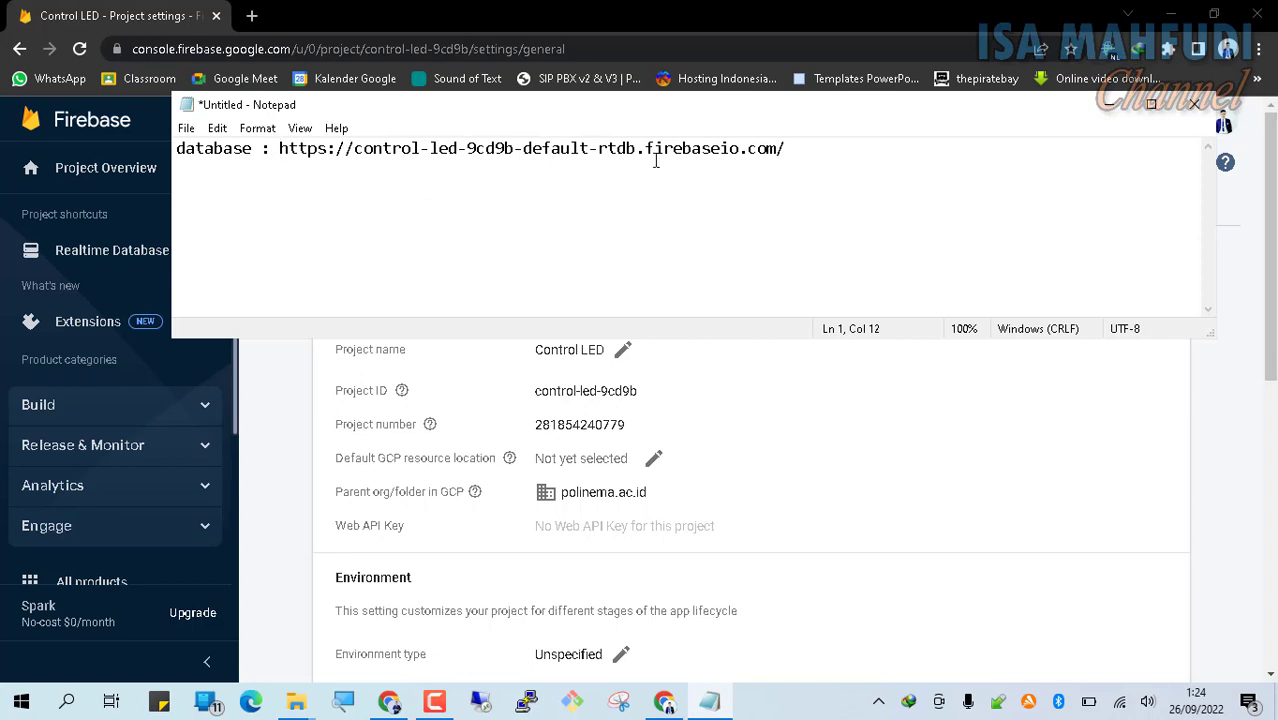
- Add a line reading "API :" below the database URL in Notepad and return to the Firebase console
key("ctrl+Right")
key("ctrl+Right")
key("ctrl+Right")
key("ctrl+Right")
key("Return")
type("API L")
key("BackSpace")
type(":")
key("Left")
left_click(921, 480)
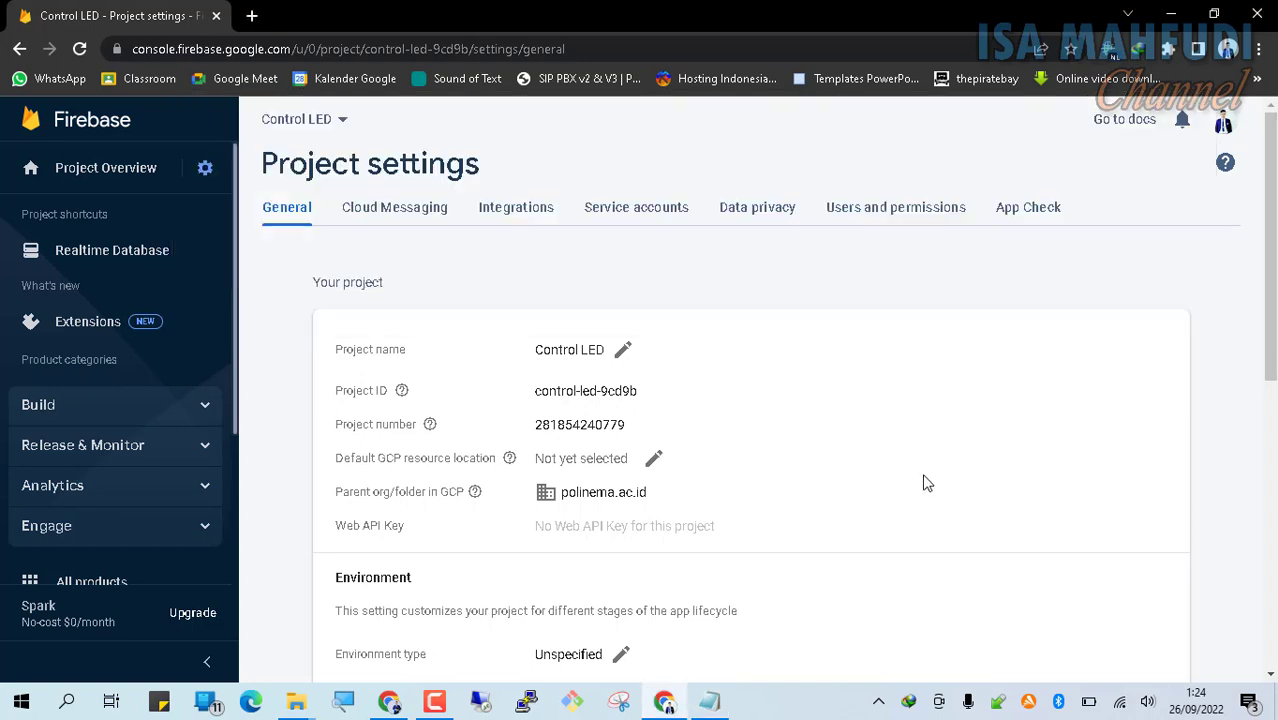
- Search Google for "app inventor" in a new browser tab
scroll(1268, 320, "down", 2)
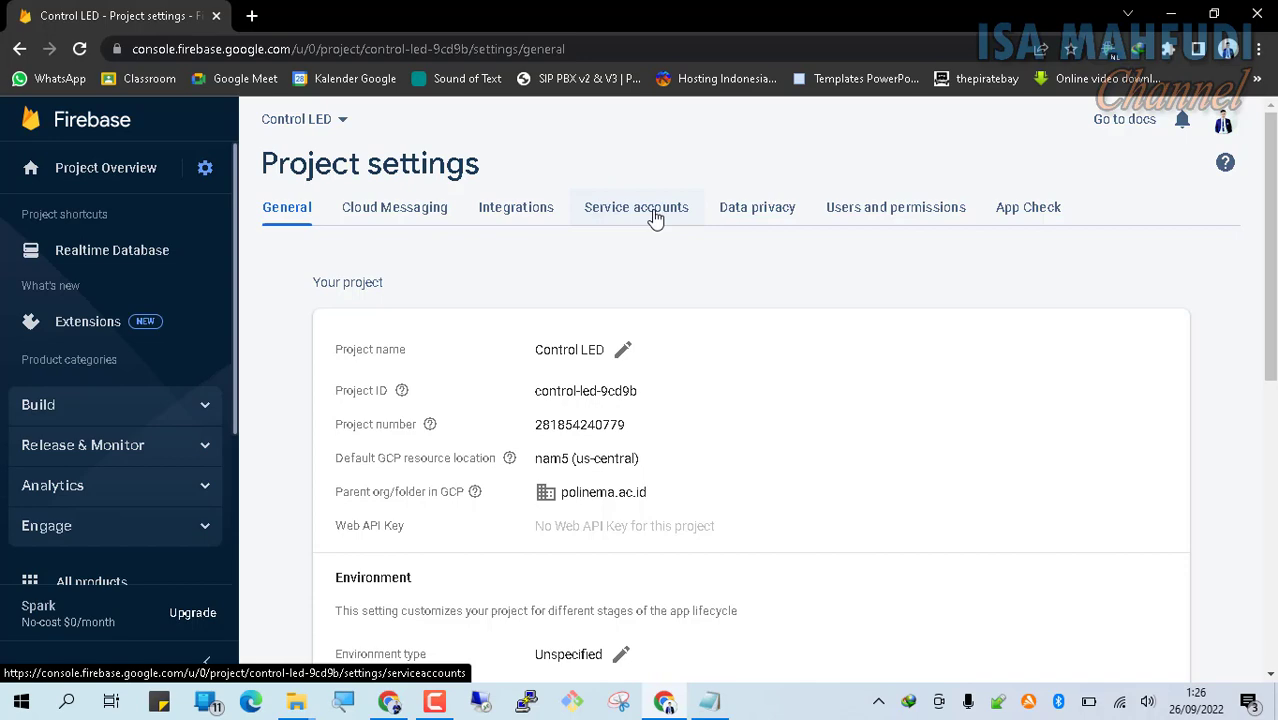
left_click(251, 16)
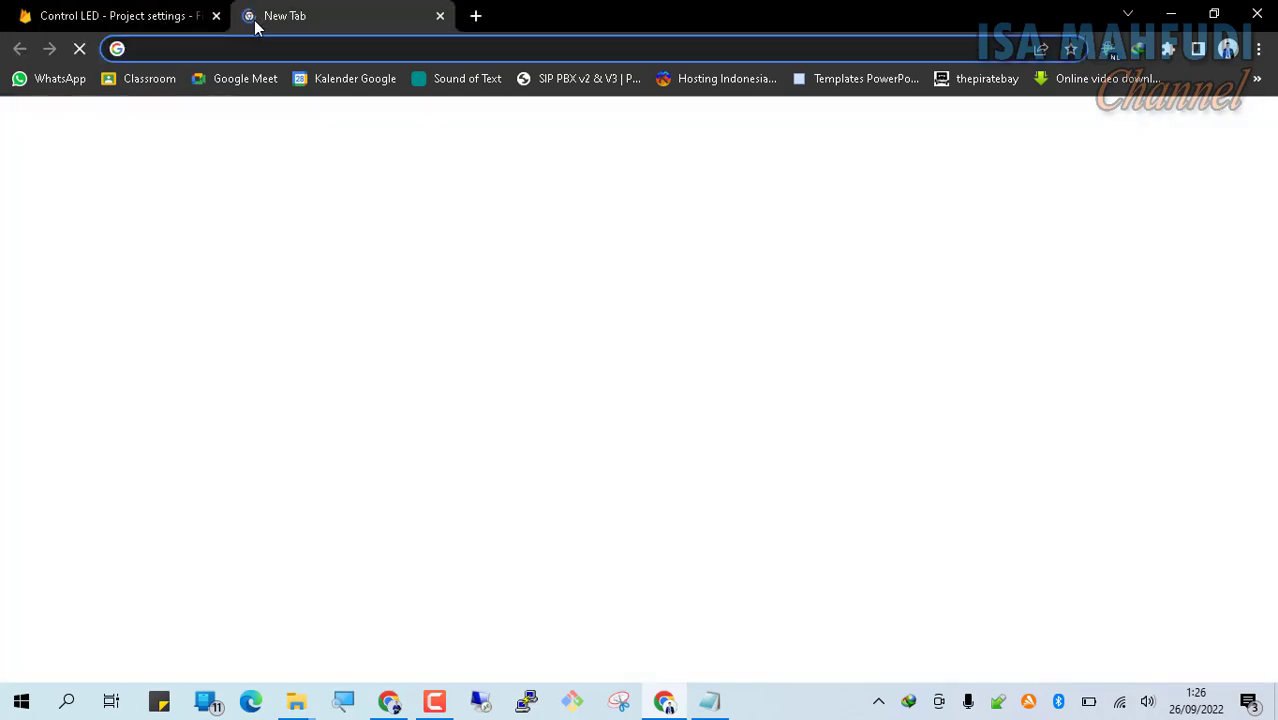
type("app i")
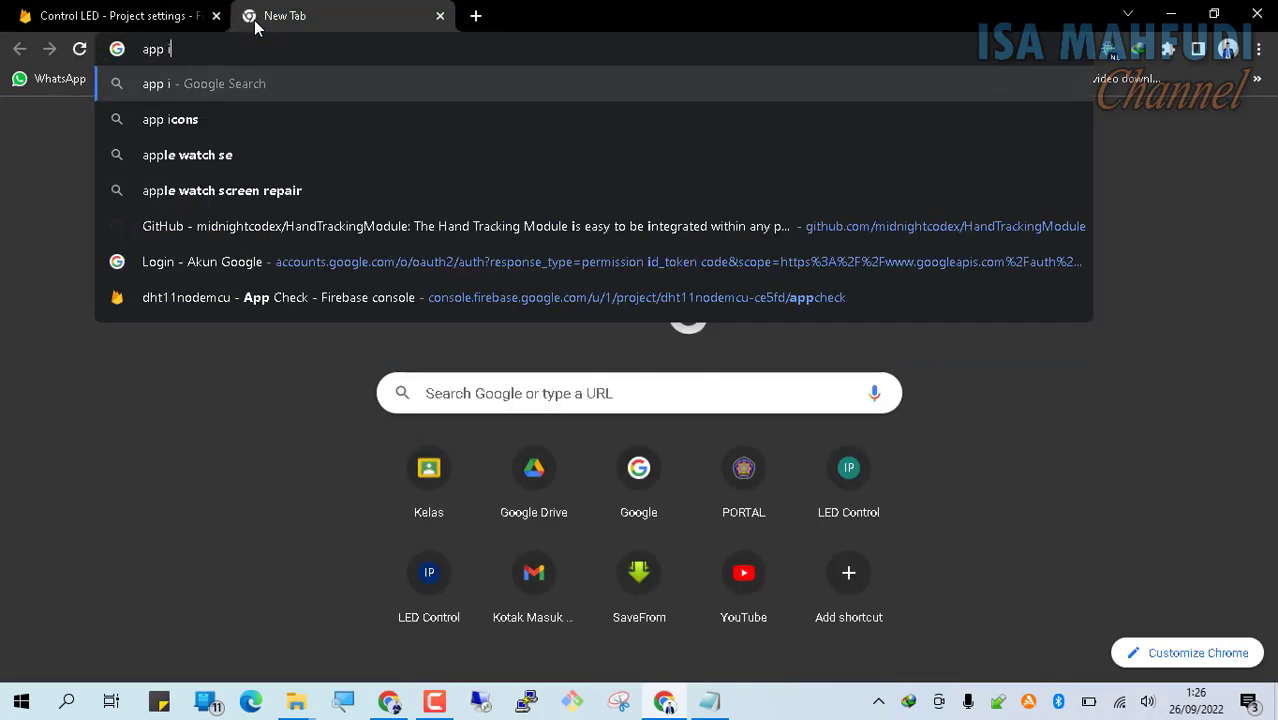
type("nventor")
key("Return")
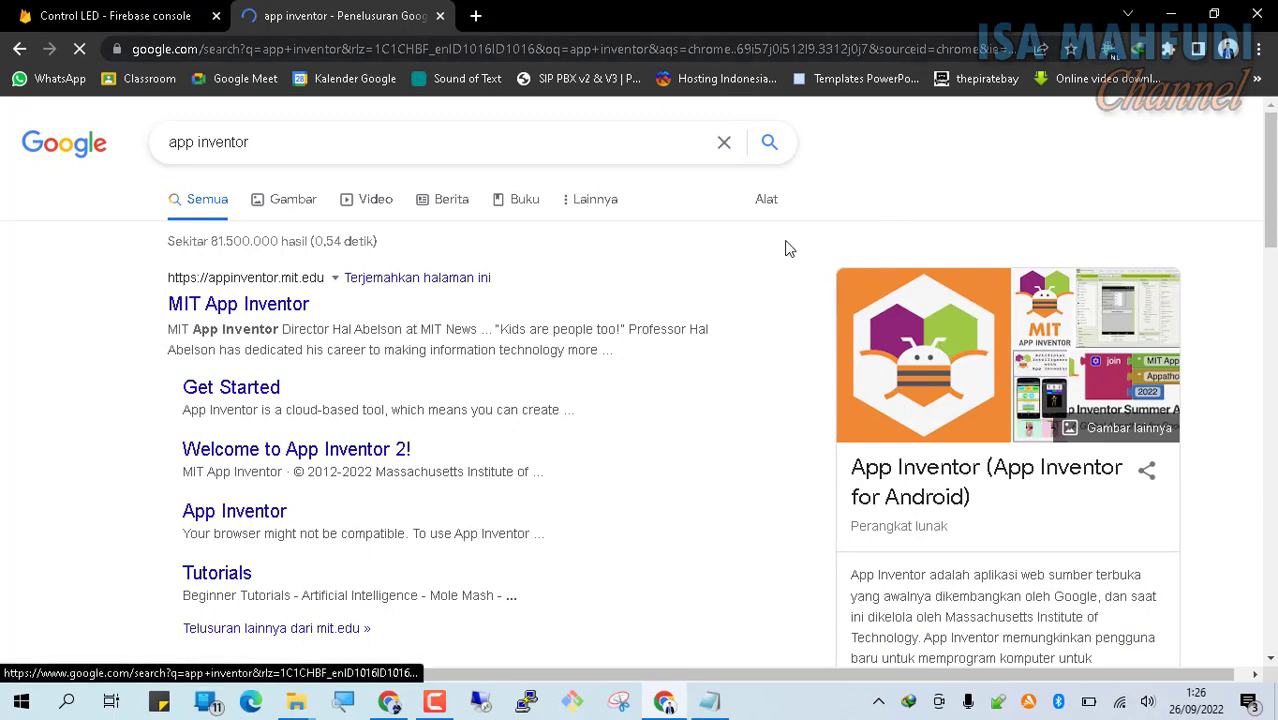
- Return to the Firebase project settings and reveal the database secret of control-led-9cd9b-default-rtdb under the service accounts
left_click(170, 12)
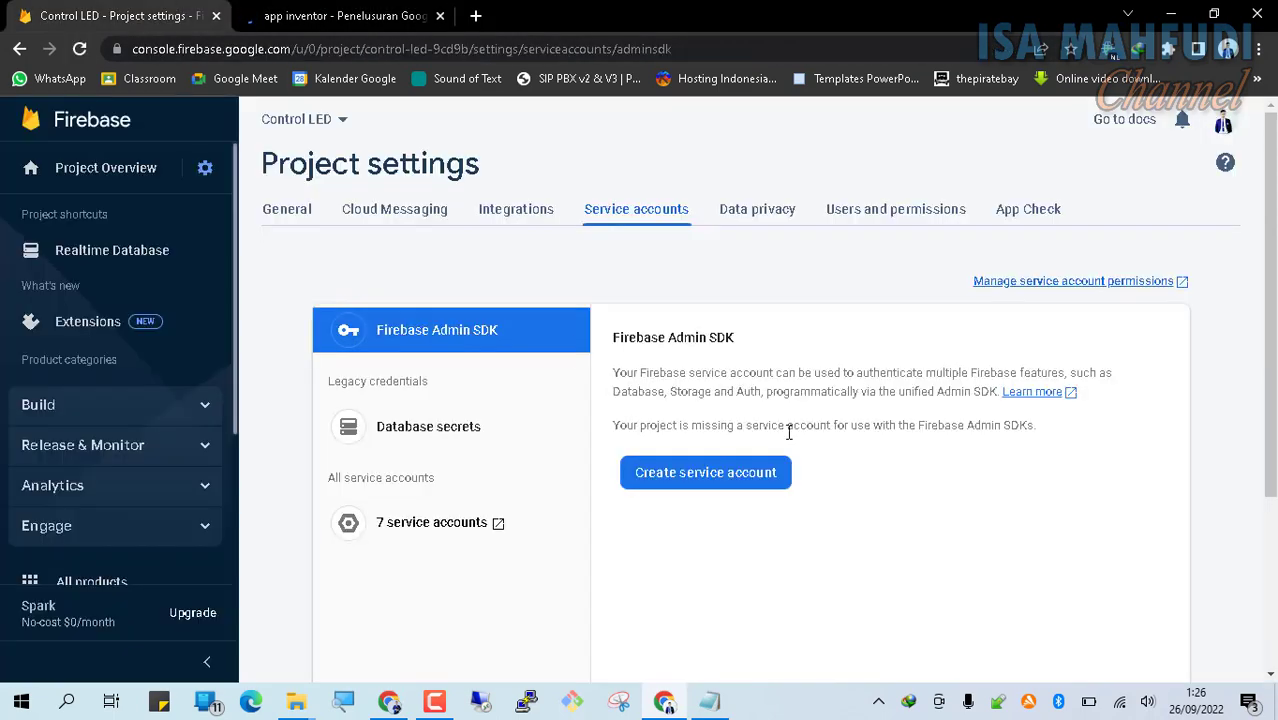
left_click(452, 425)
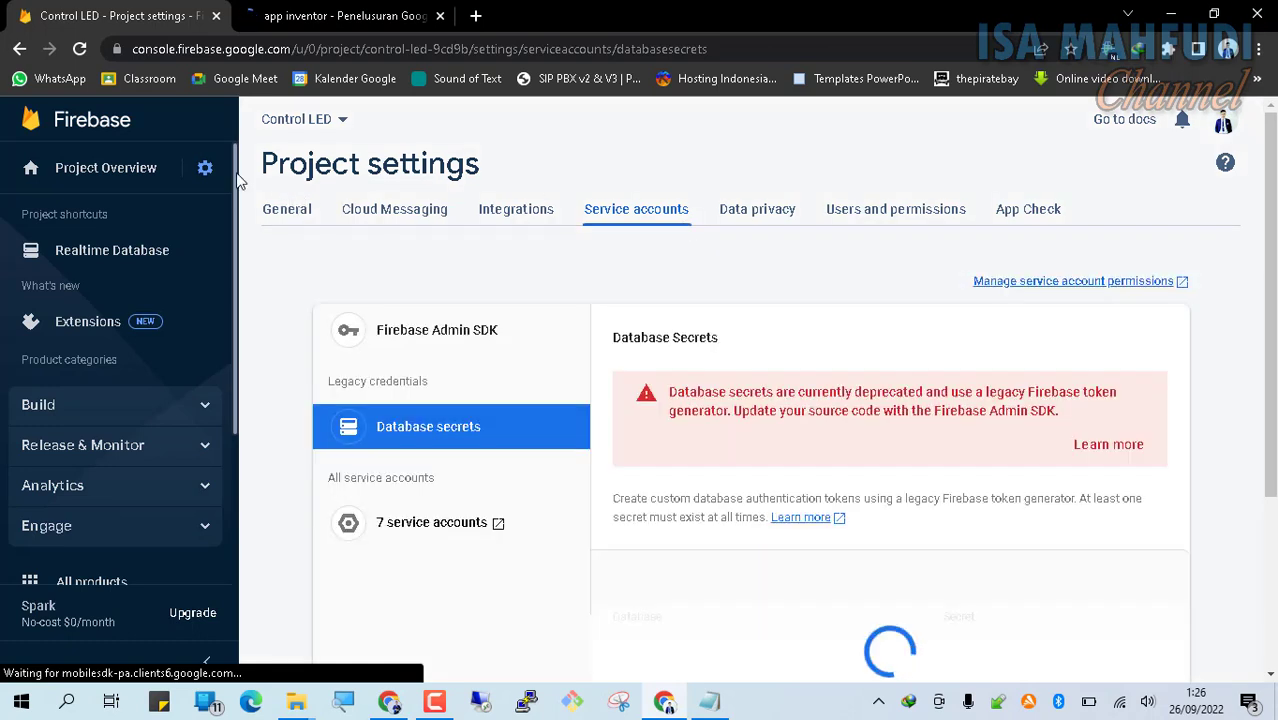
left_click(203, 171)
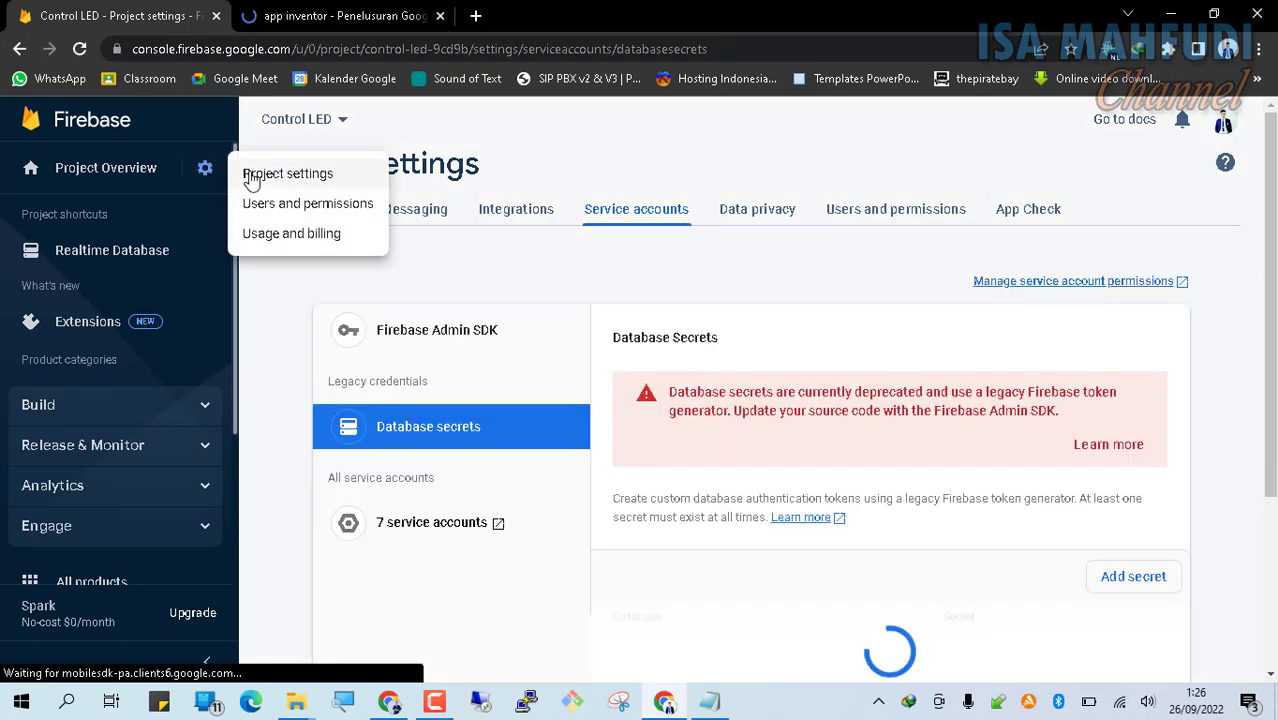
left_click(686, 178)
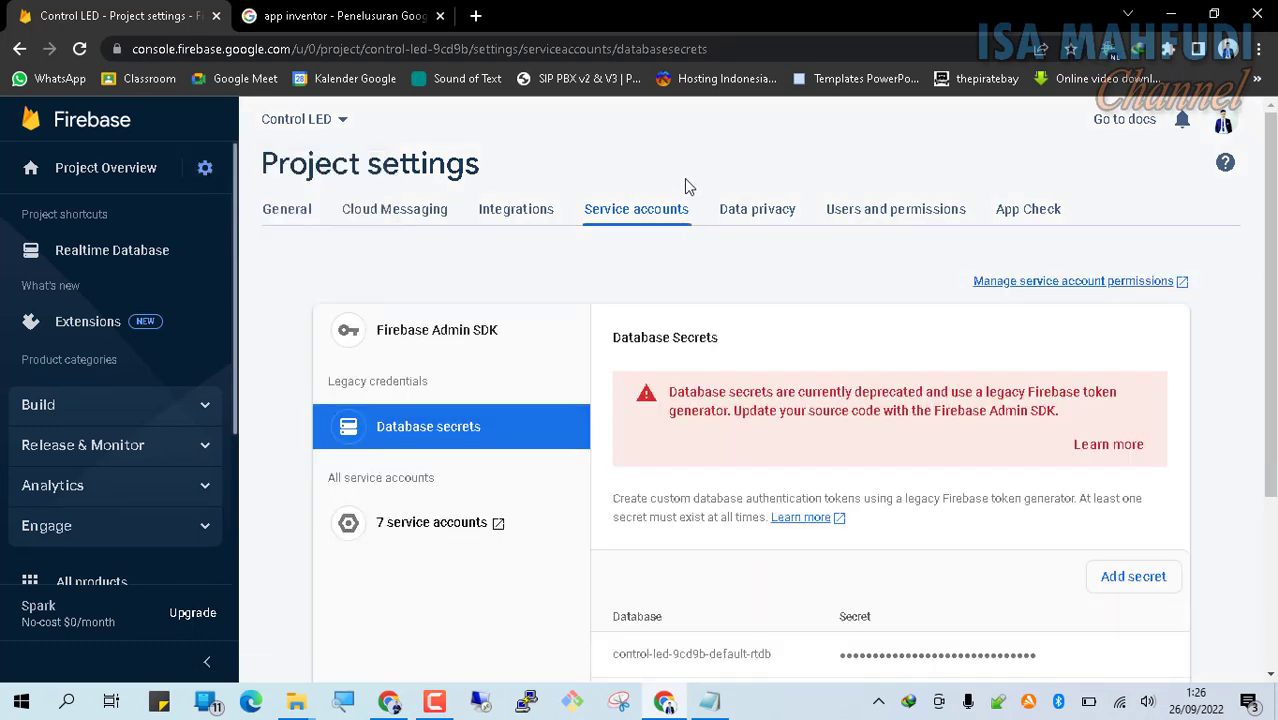
scroll(967, 385, "down", 2)
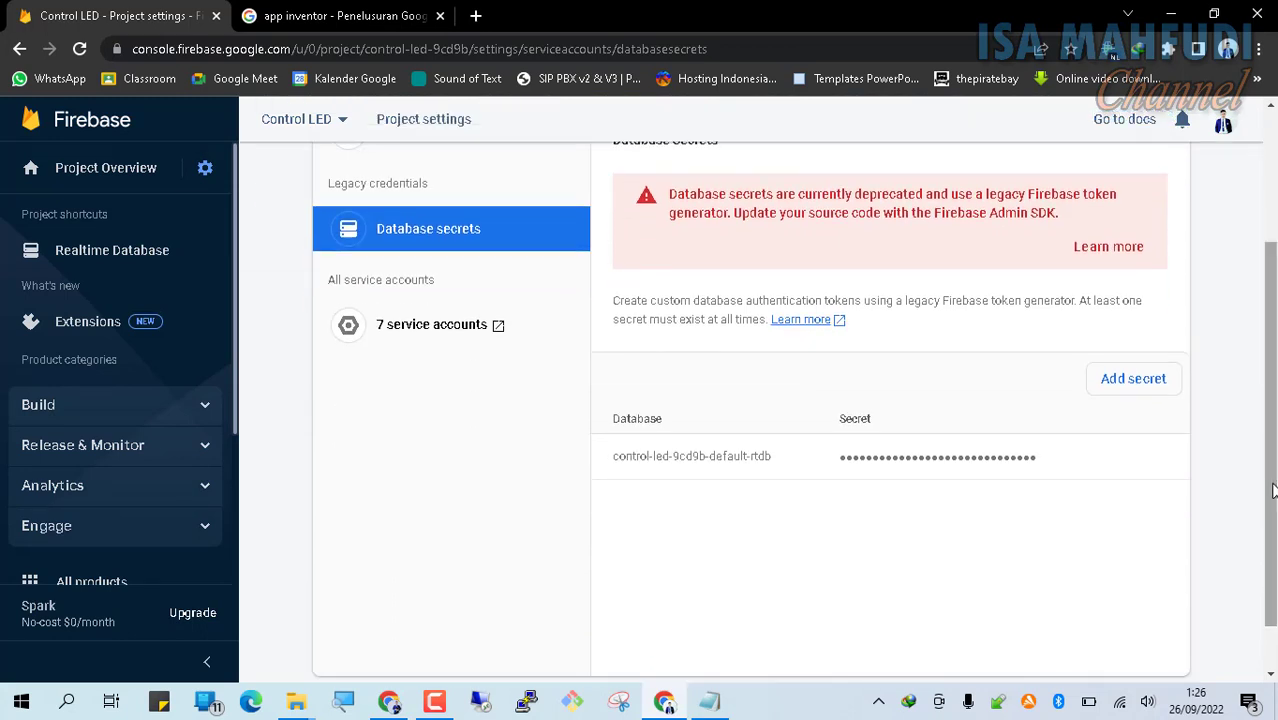
left_click(1149, 462)
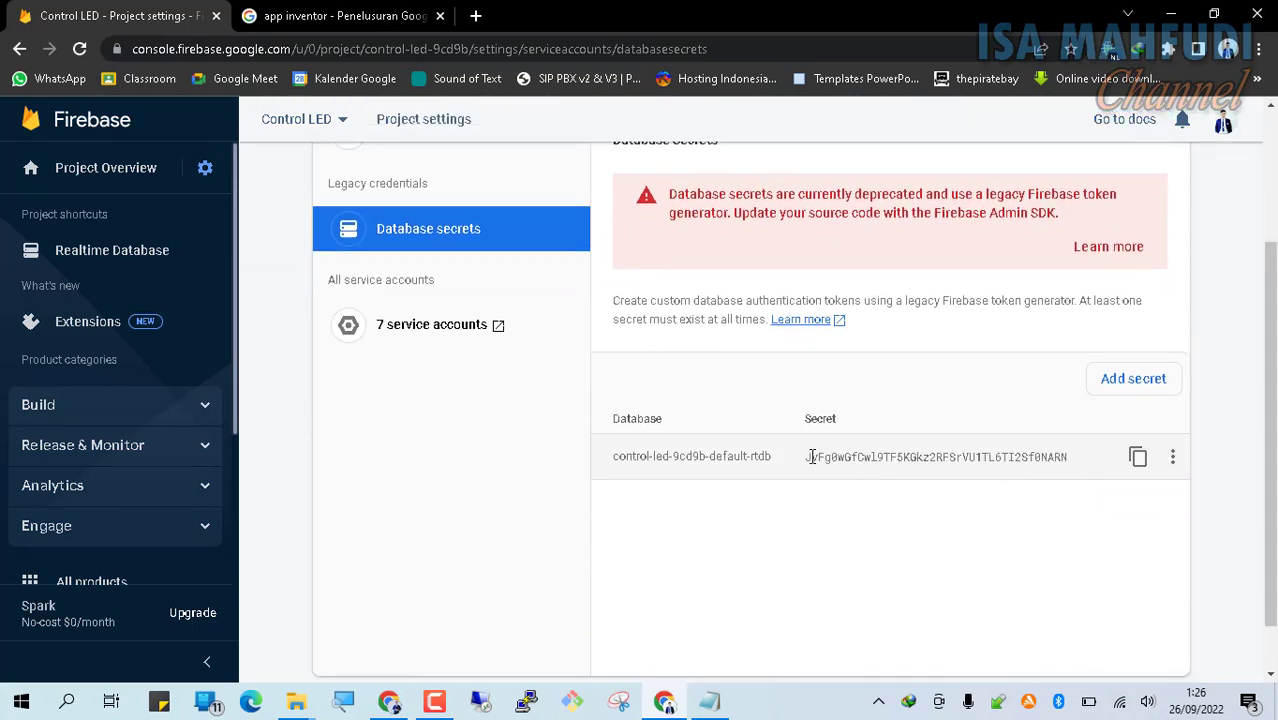
left_click_drag(806, 457, 1065, 455)
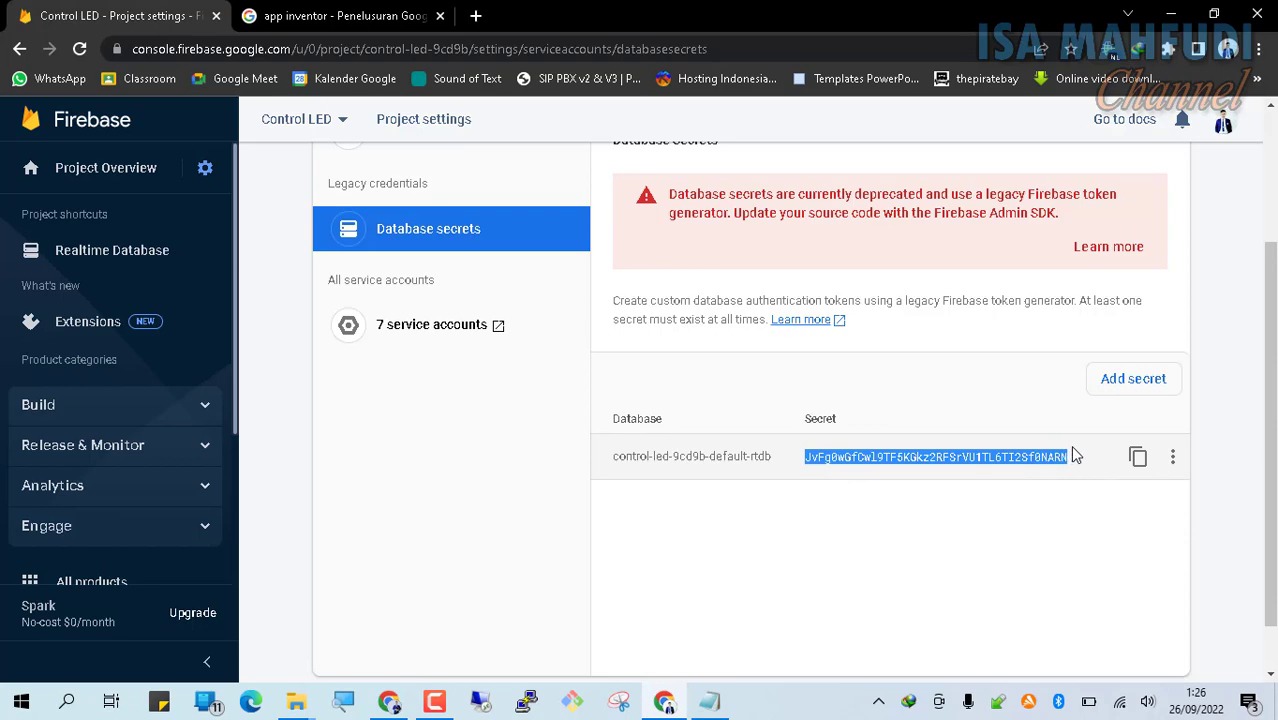
left_click(437, 442)
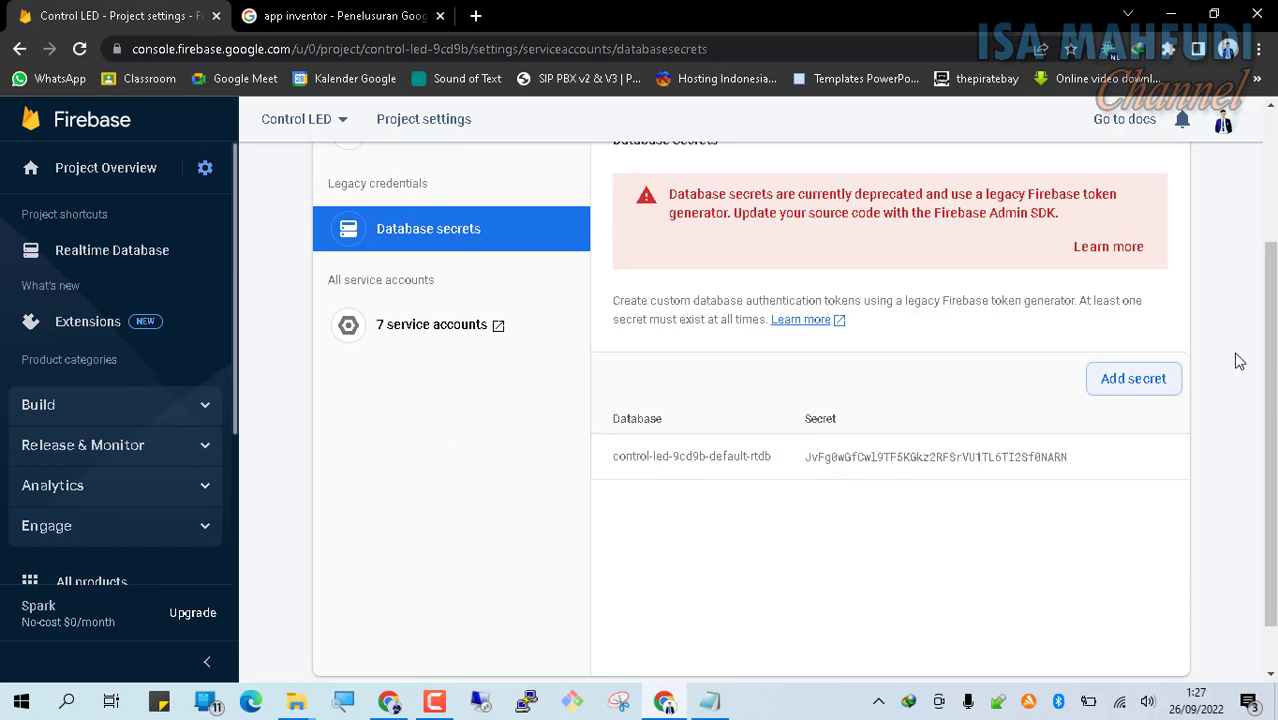
- Delete the Control LED project from its general settings, accepting all four deletion agreements
scroll(1235, 360, "up", 2)
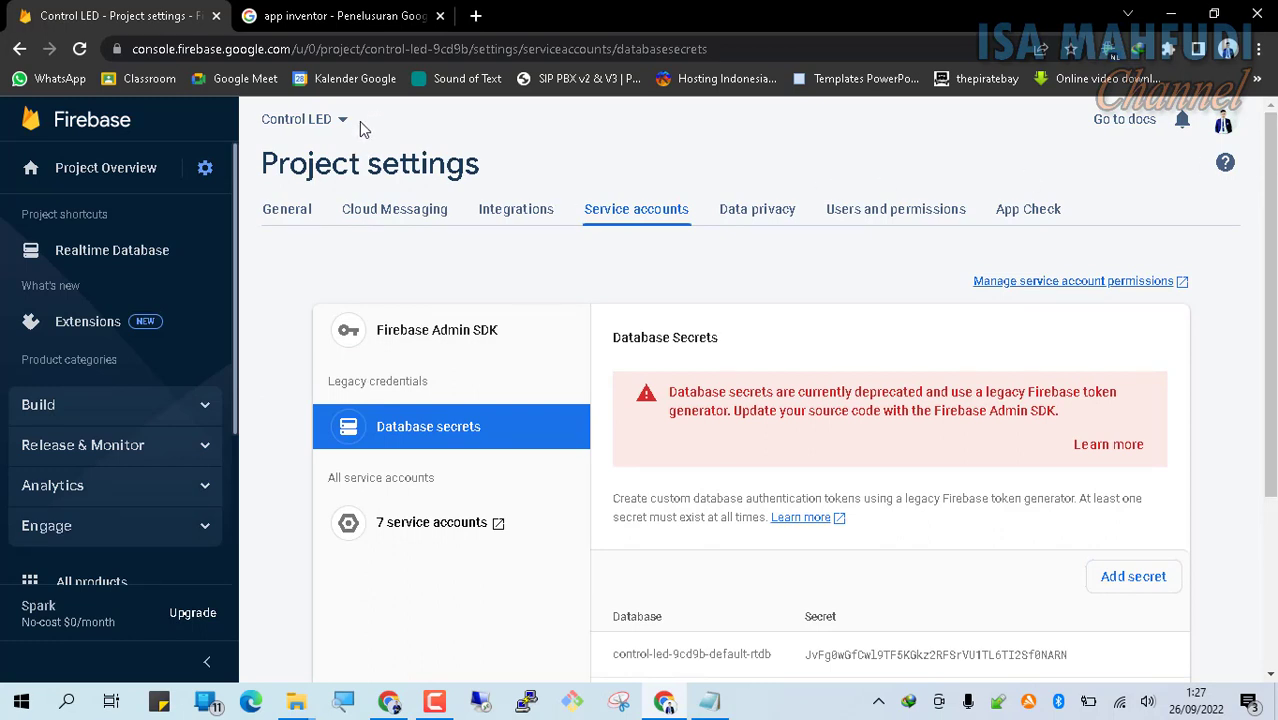
left_click(280, 214)
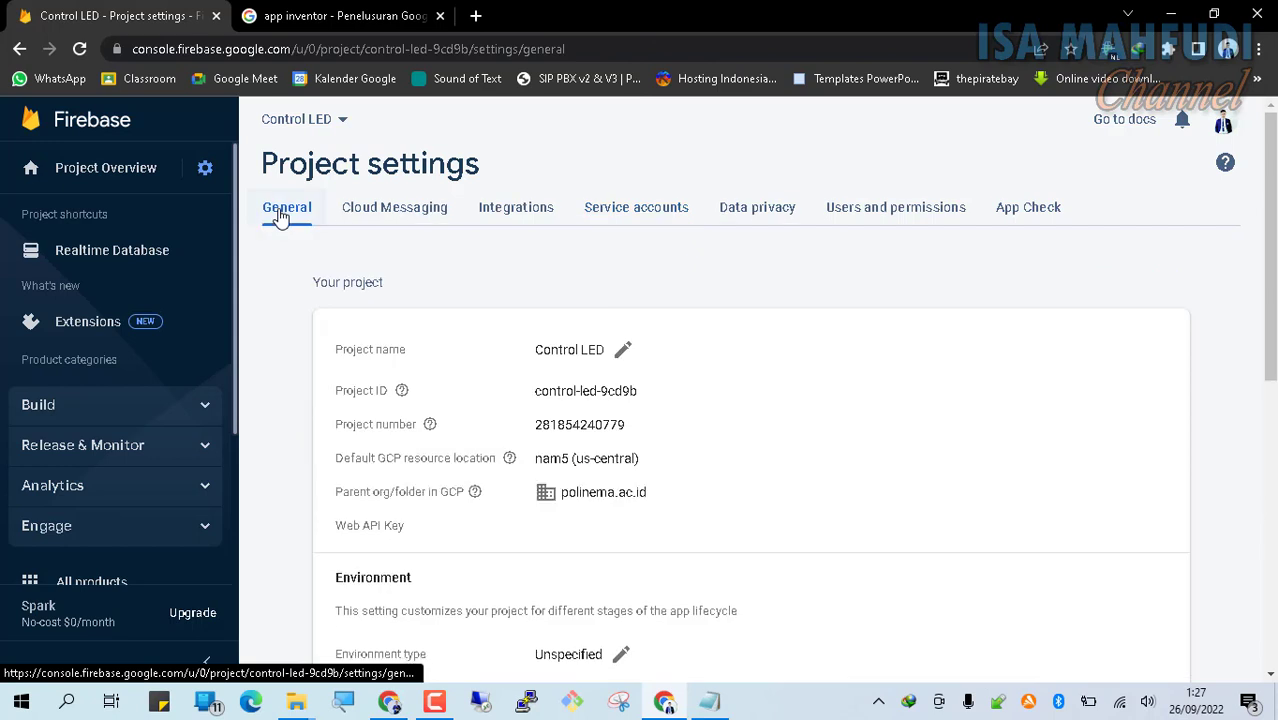
right_click(1276, 168)
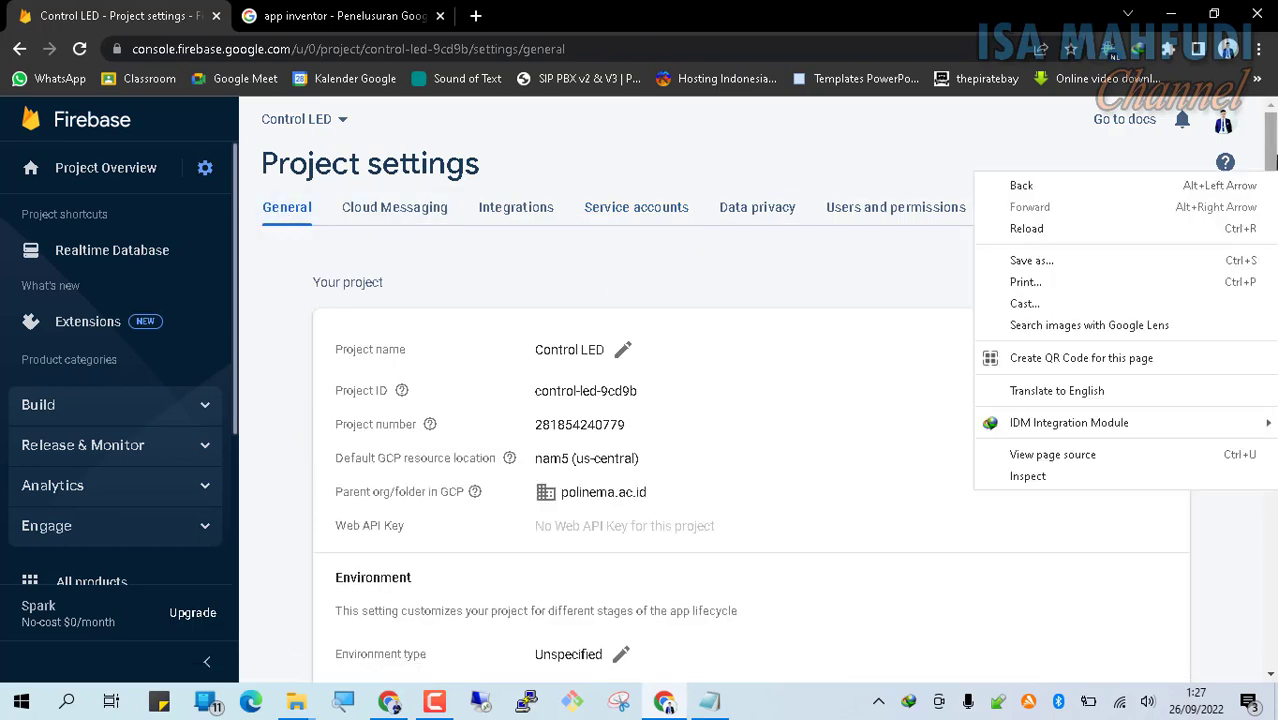
left_click(1276, 162)
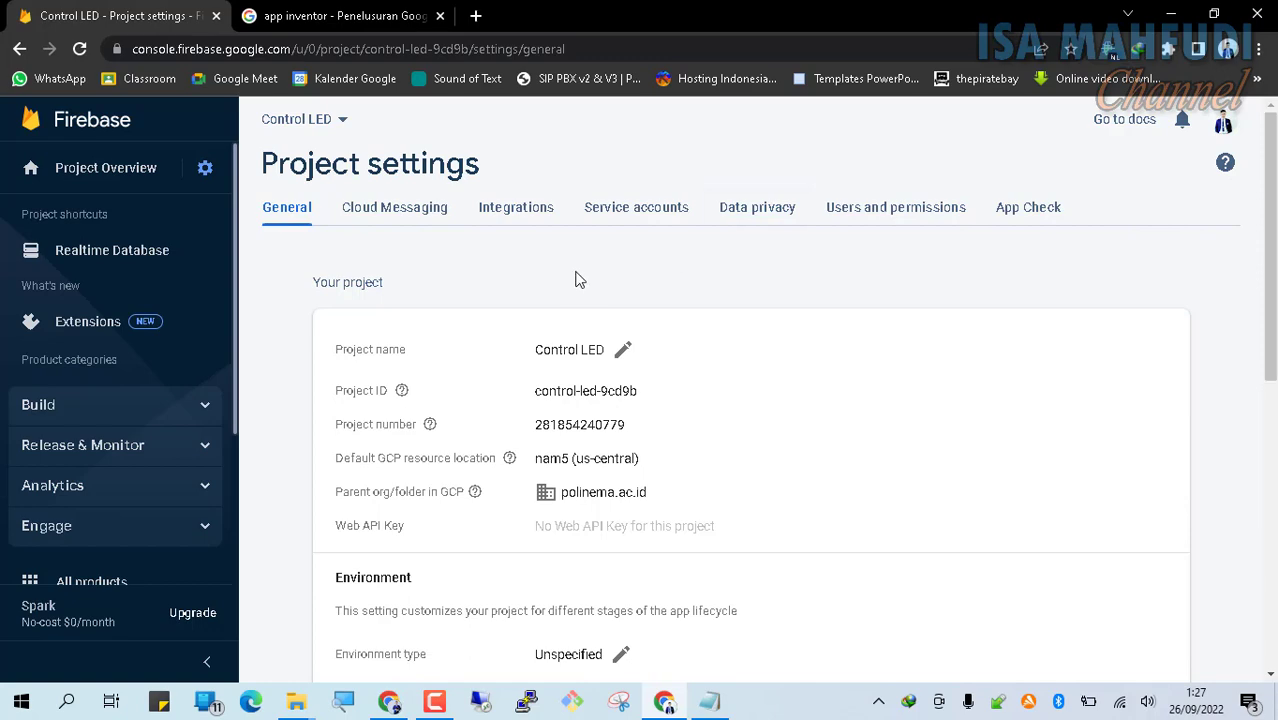
left_click_drag(1263, 266, 1244, 602)
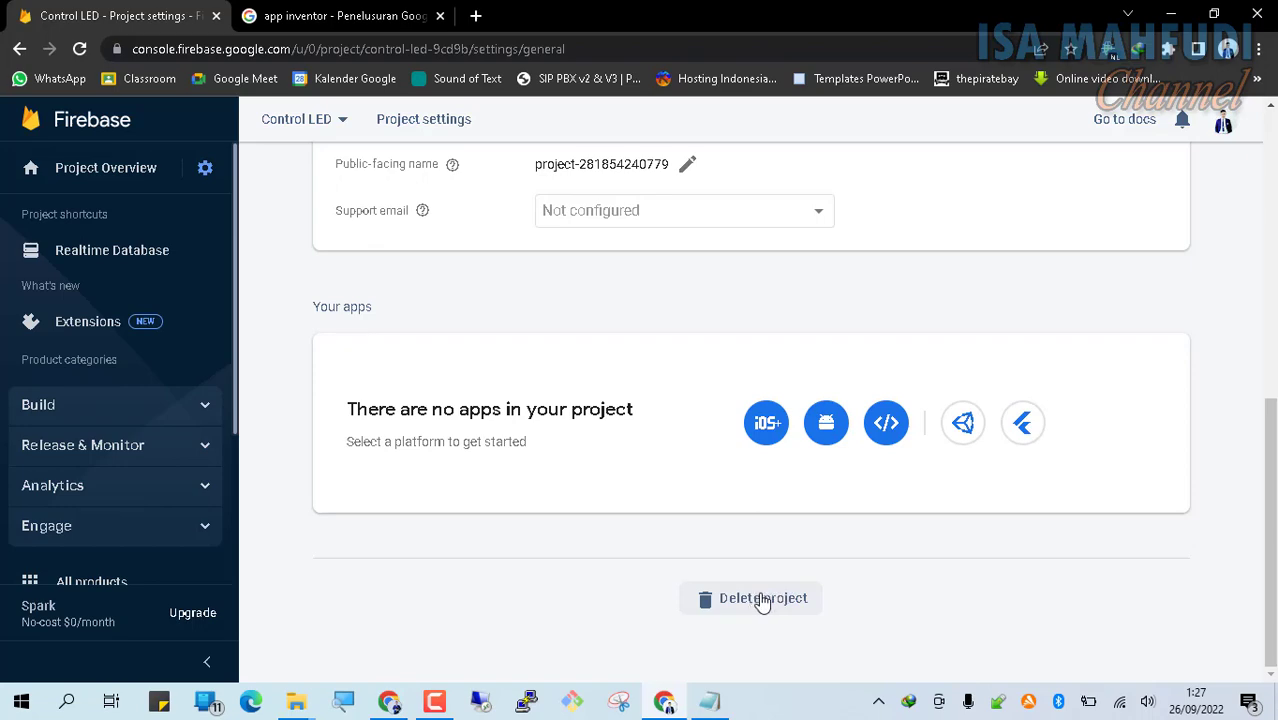
left_click(763, 600)
left_click(399, 407)
left_click(399, 444)
left_click(399, 482)
left_click(399, 519)
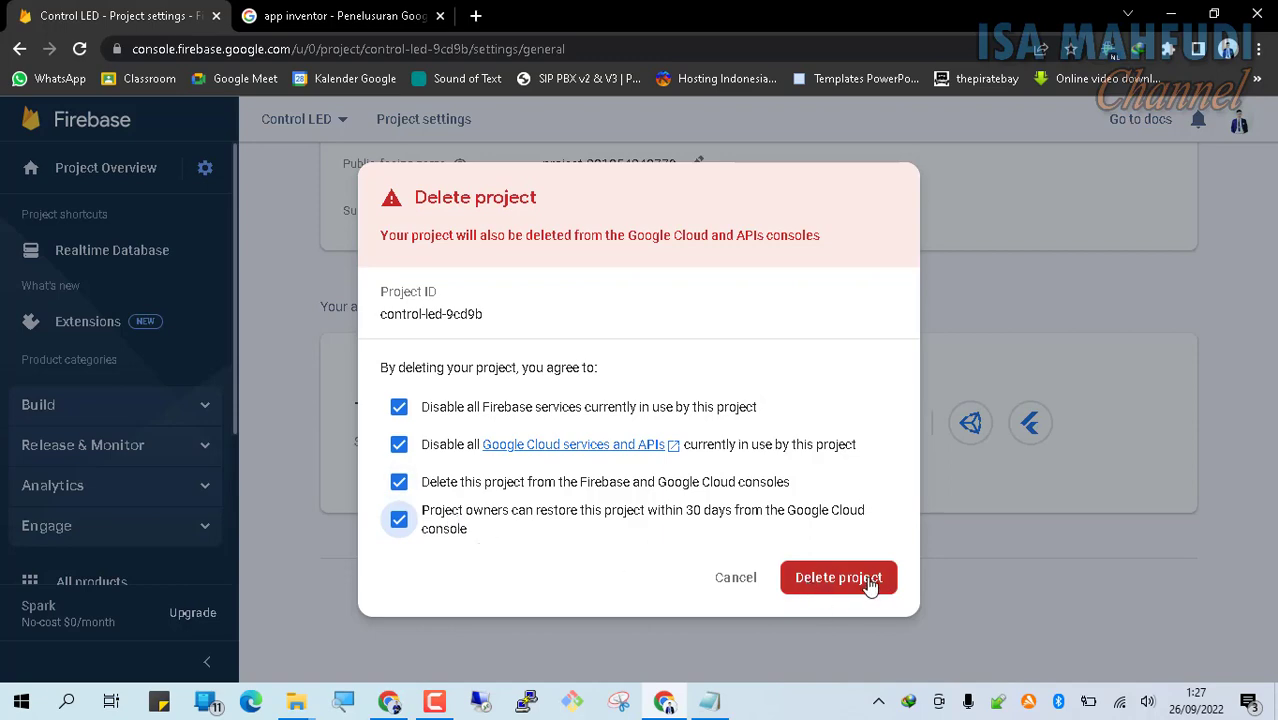
left_click(838, 578)
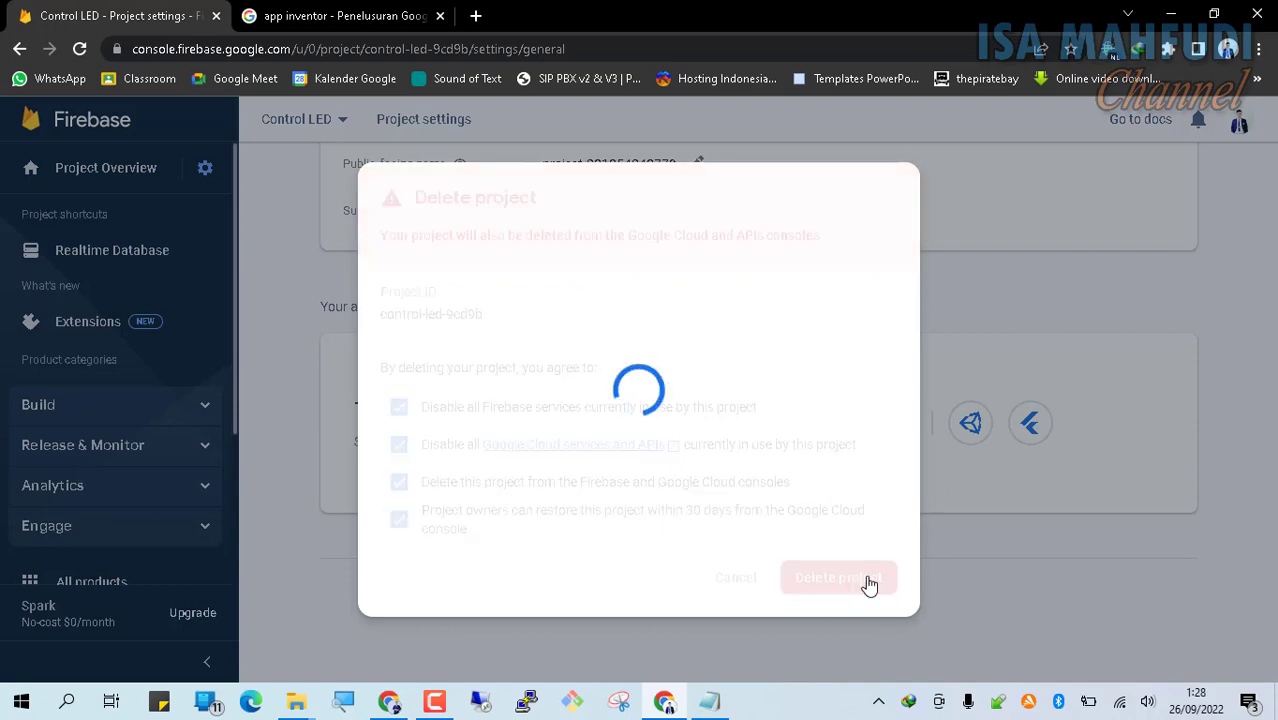